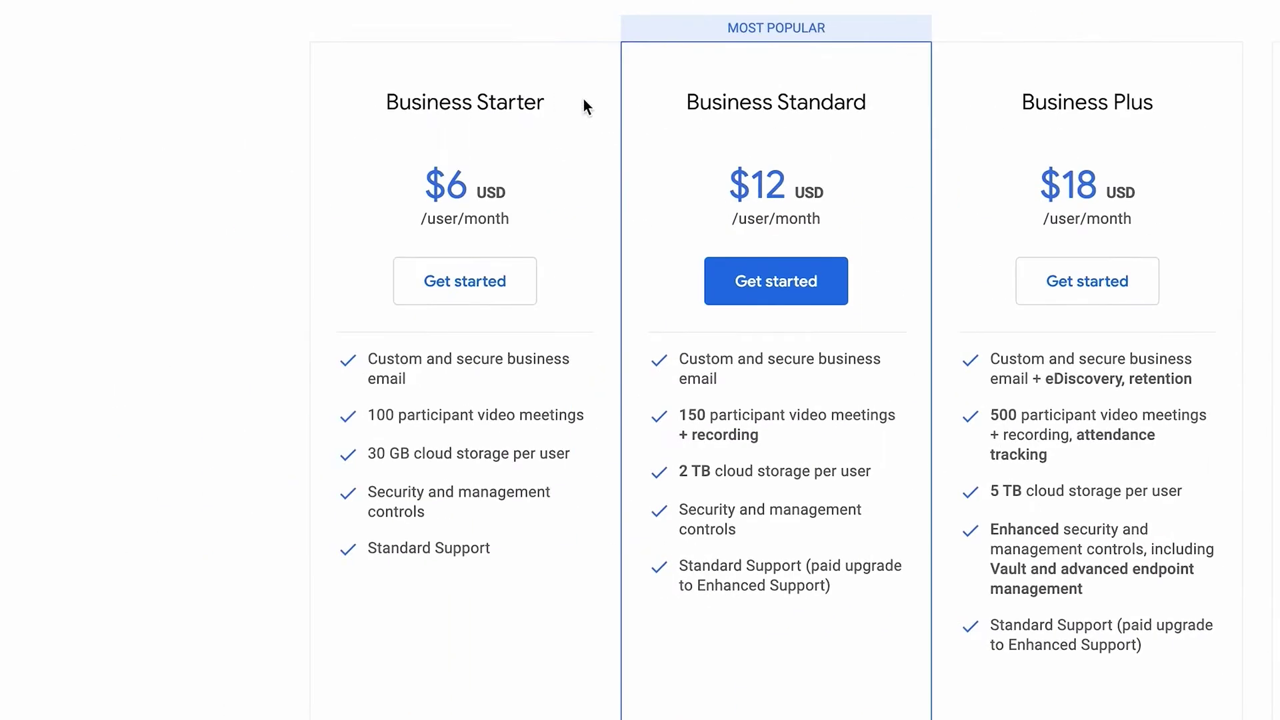
Choose Get started under the Business Starter plan on the pricing page
left_click(450, 288)
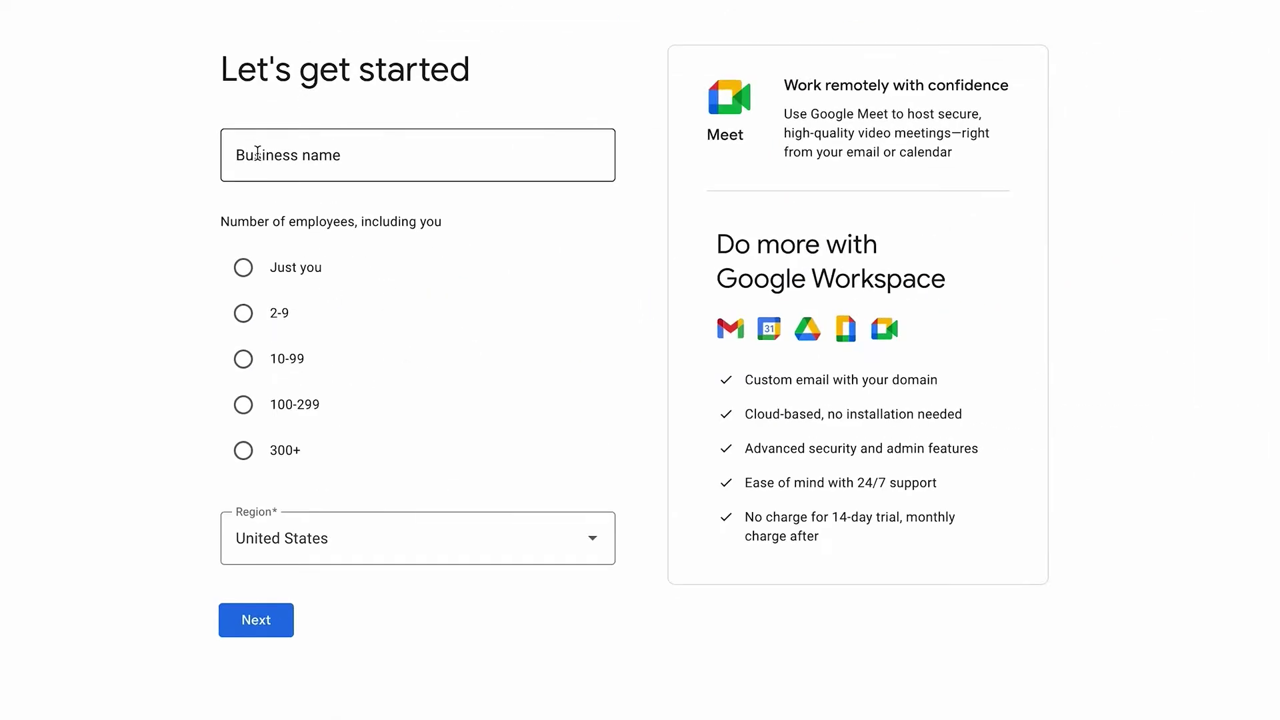
Enter the business name with size Just you, then the admin first name, last name and current email
left_click(258, 154)
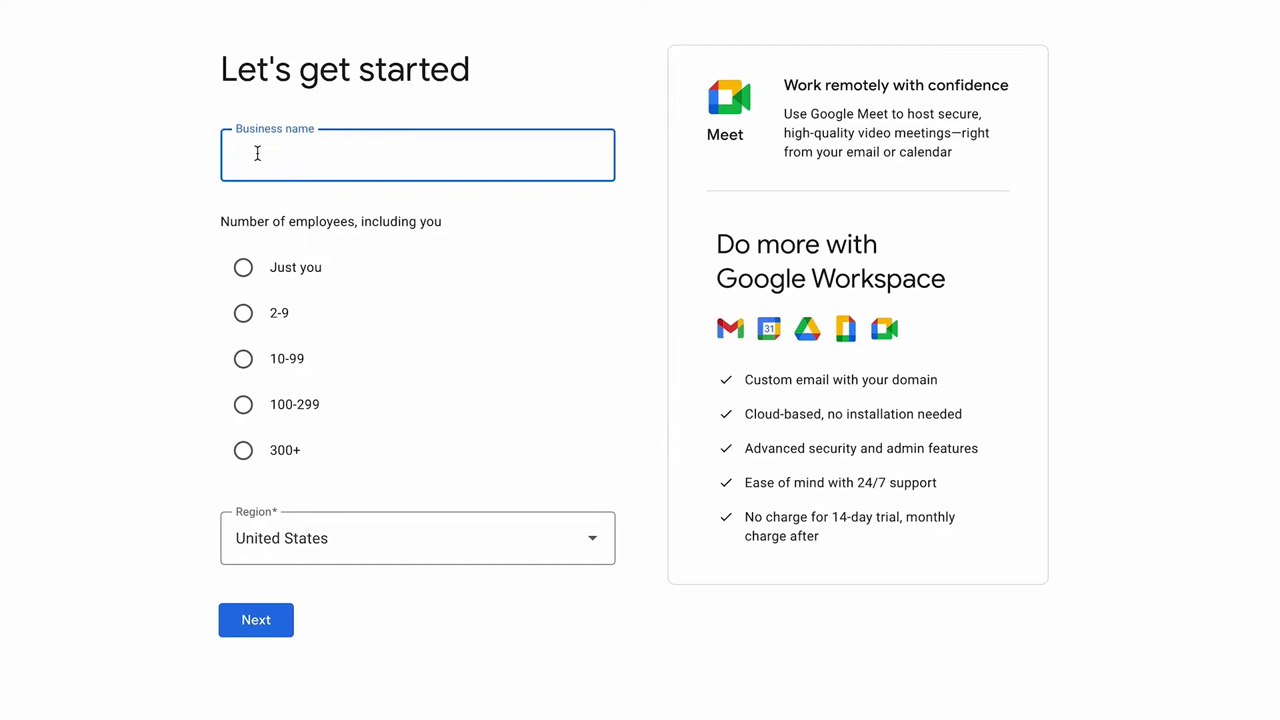
left_click(243, 268)
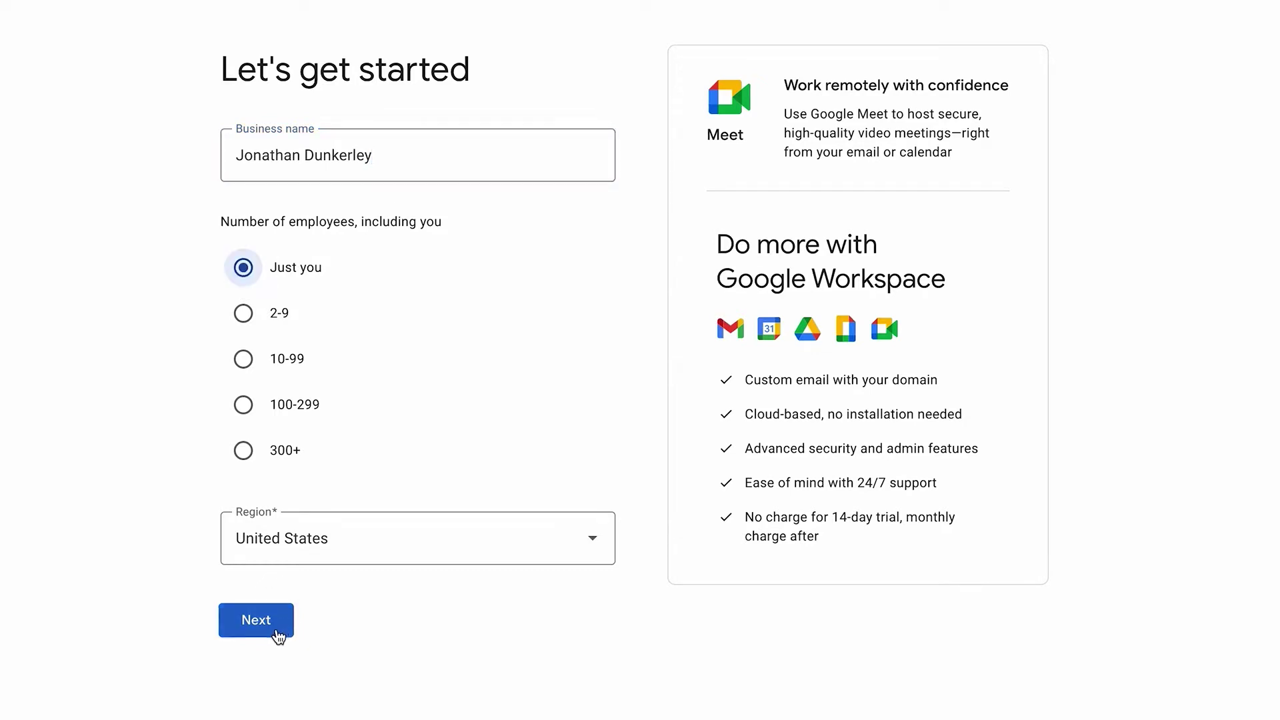
left_click(256, 620)
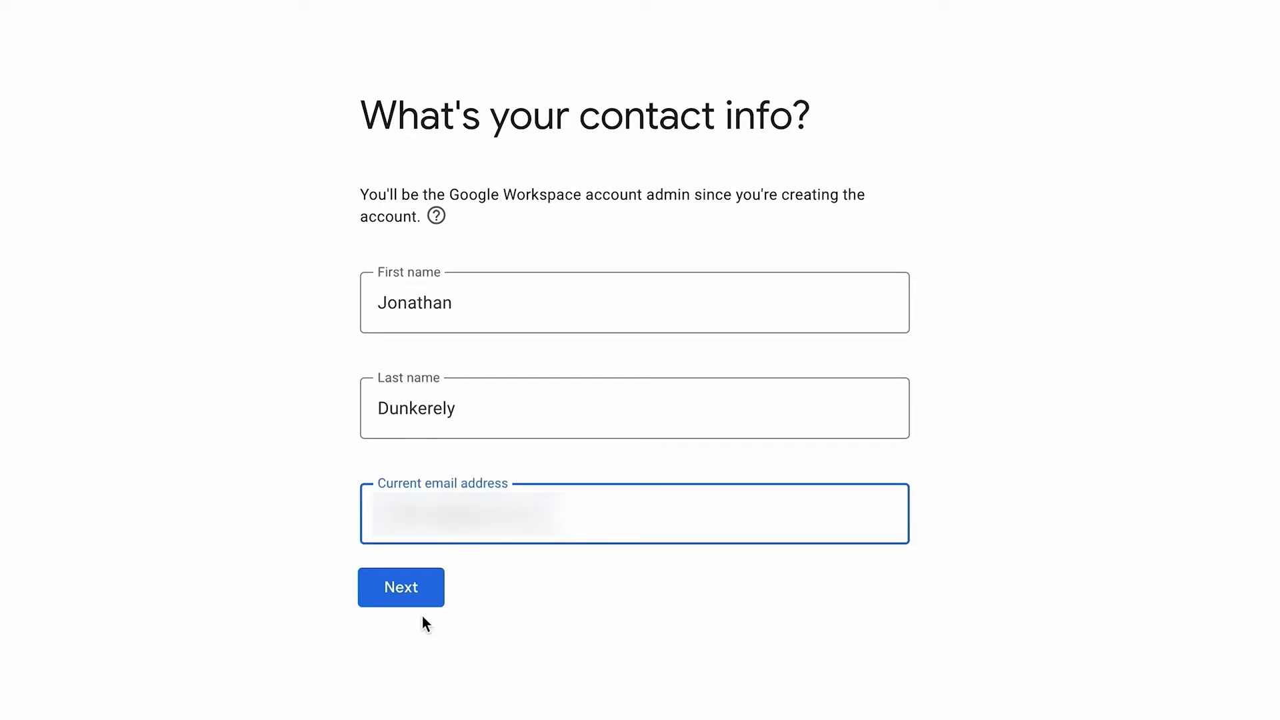
left_click(410, 592)
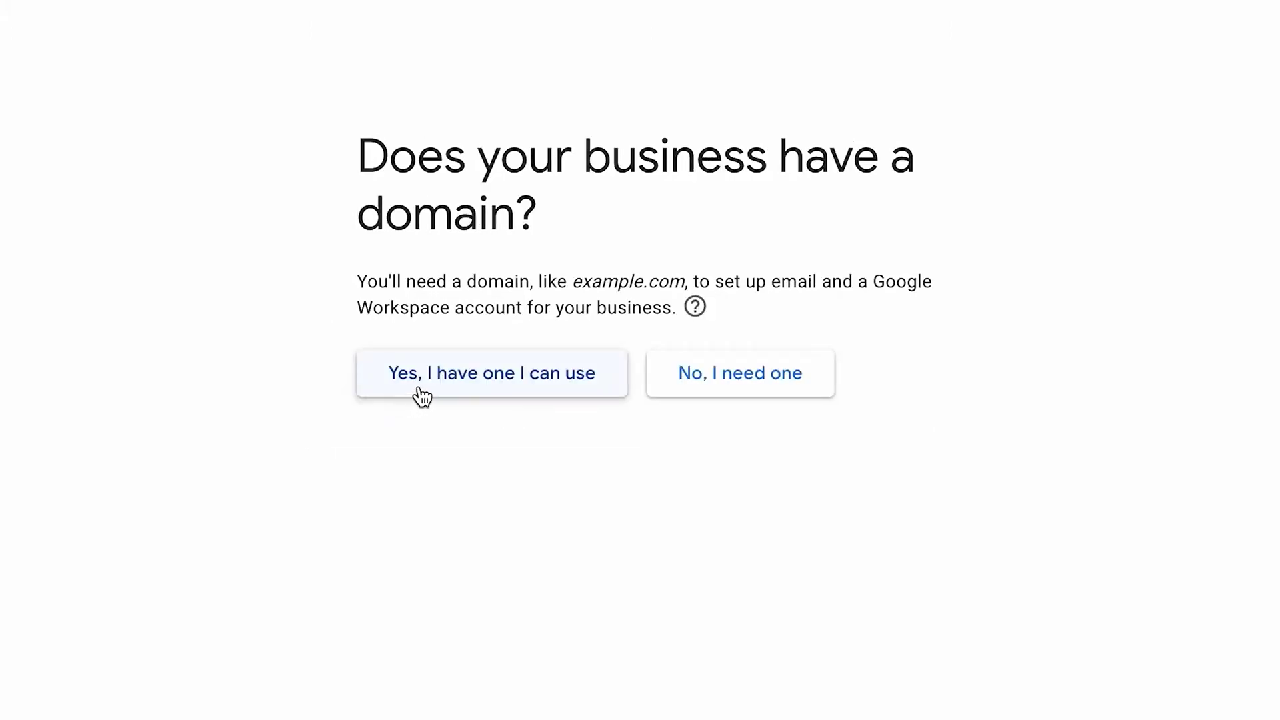
Answer Yes, I have one I can use and confirm the existing business domain for the account
left_click(528, 385)
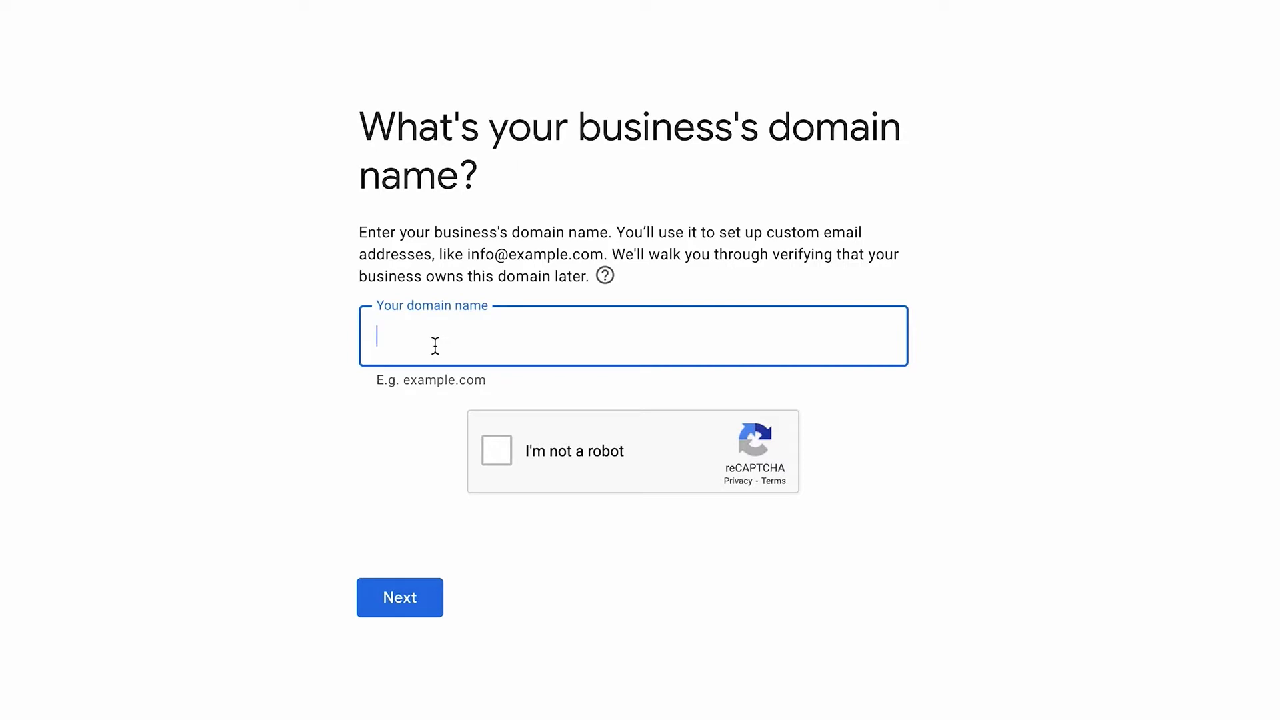
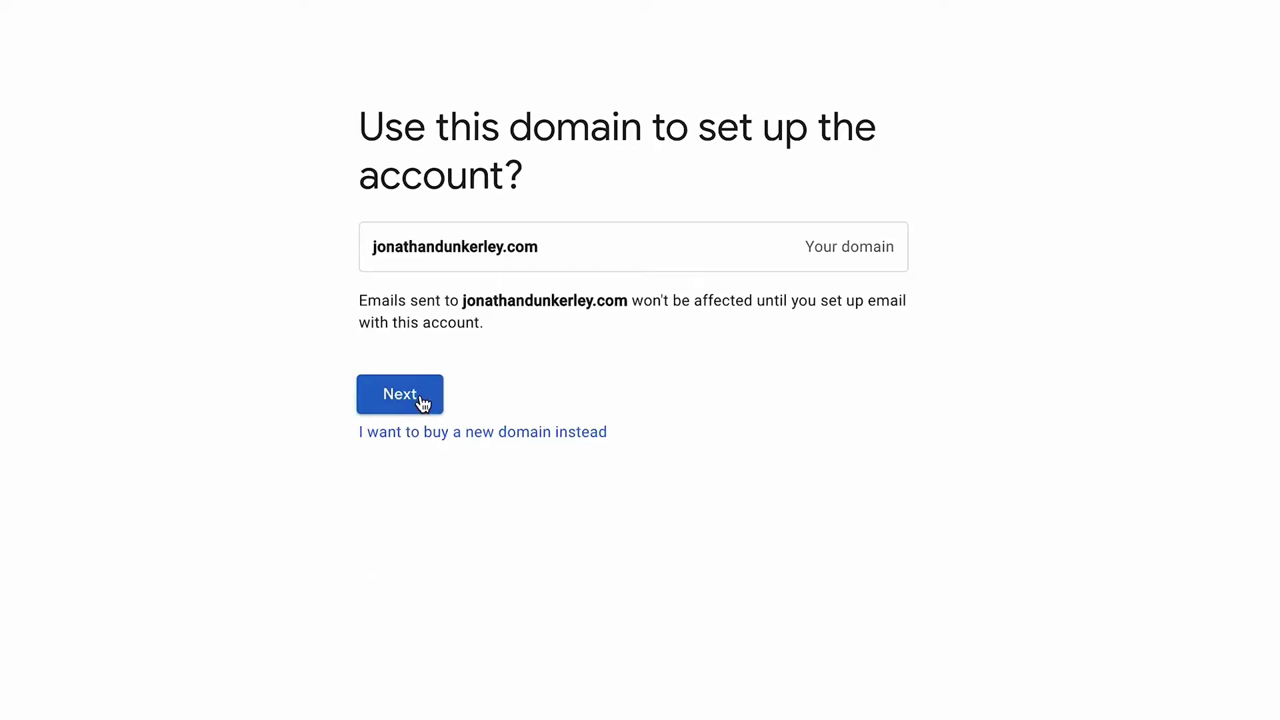
left_click(420, 397)
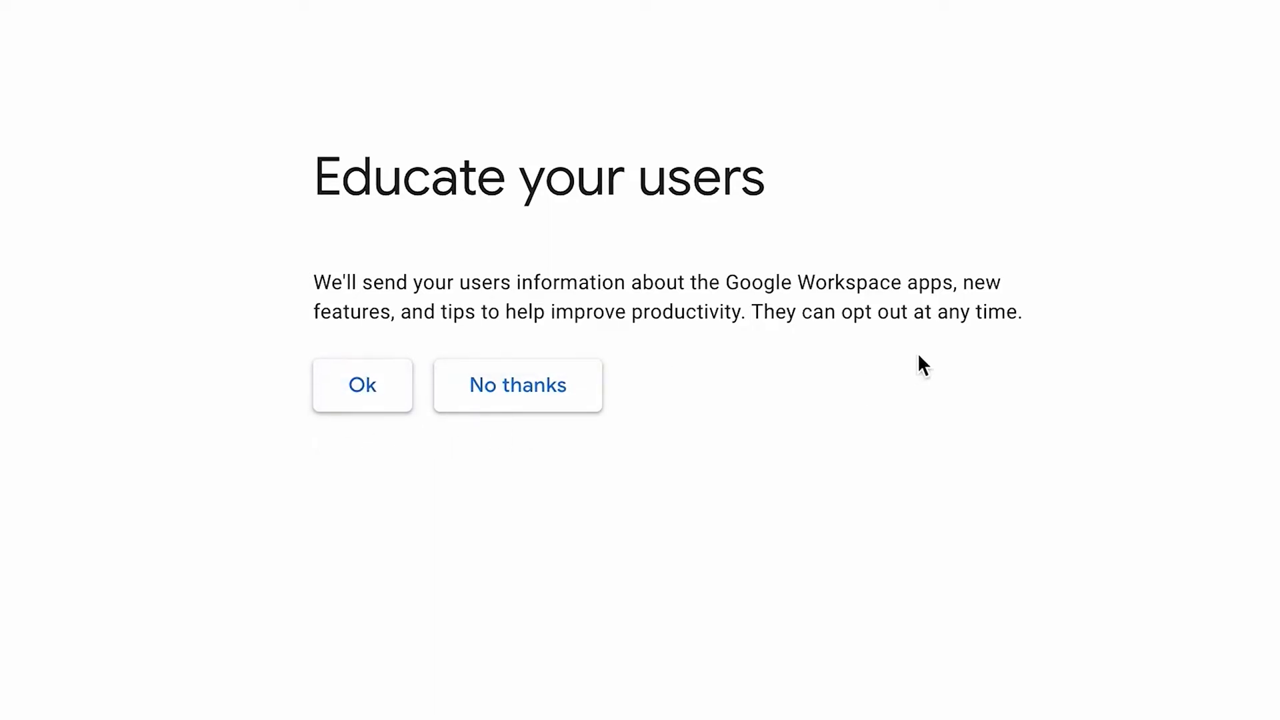
Accept product tips, set the admin username and pasted password, pass the robot check and agree to the terms
left_click(359, 398)
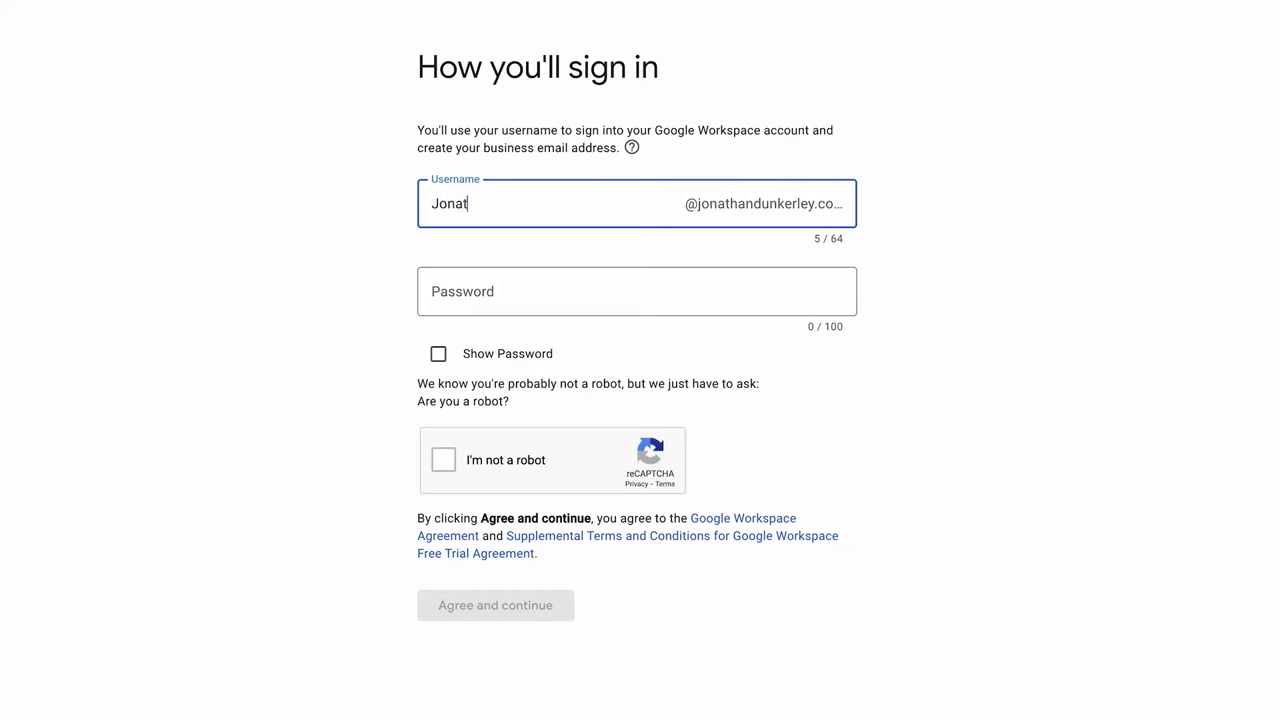
left_click(460, 290)
key("ctrl+v")
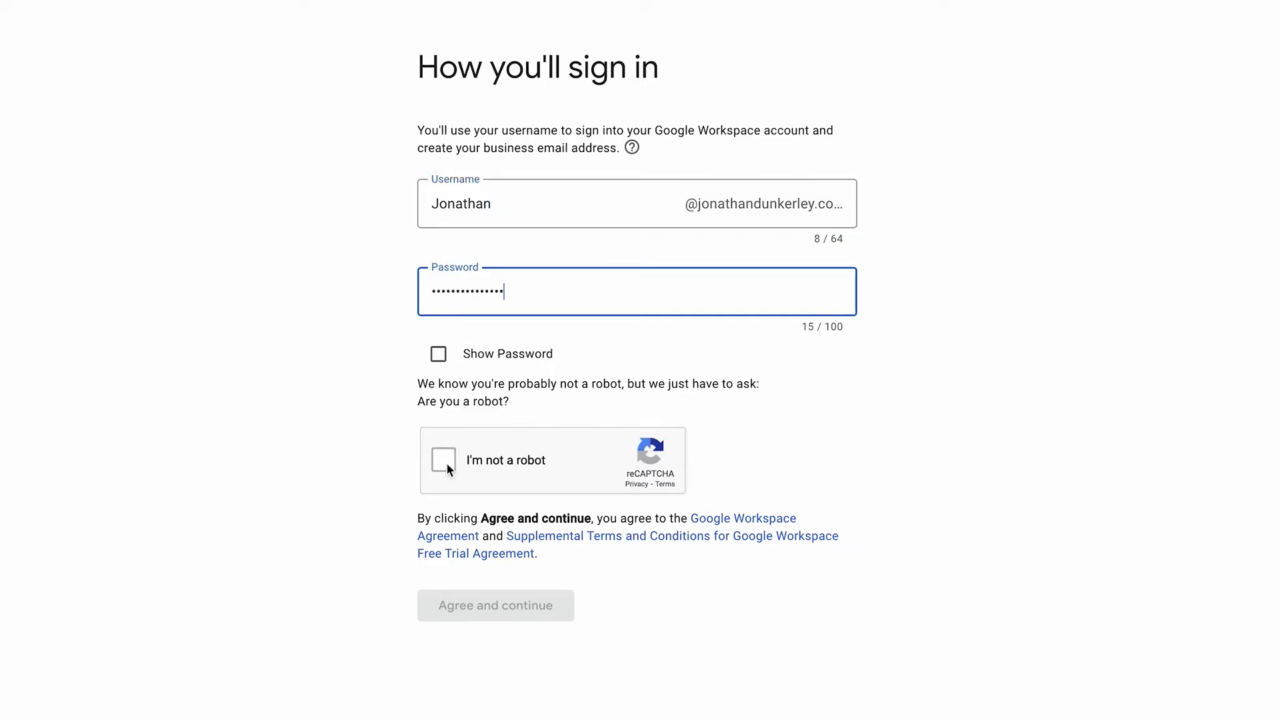
left_click(443, 460)
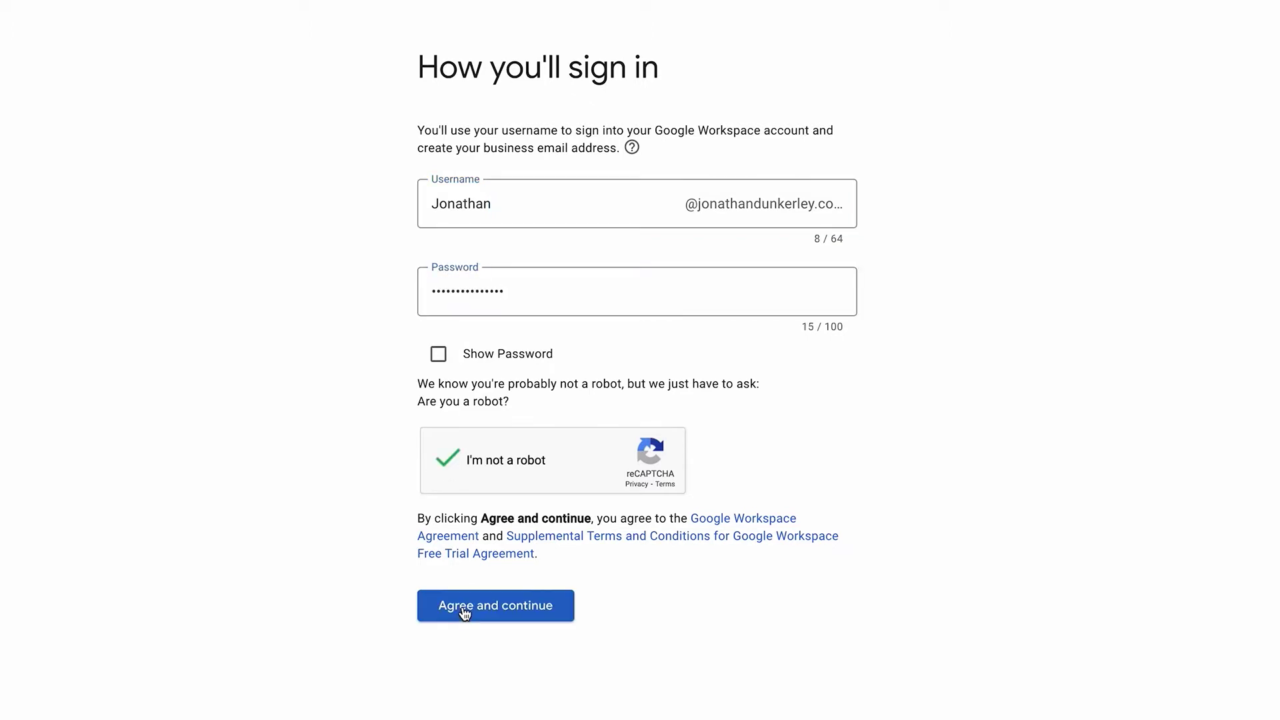
left_click(465, 608)
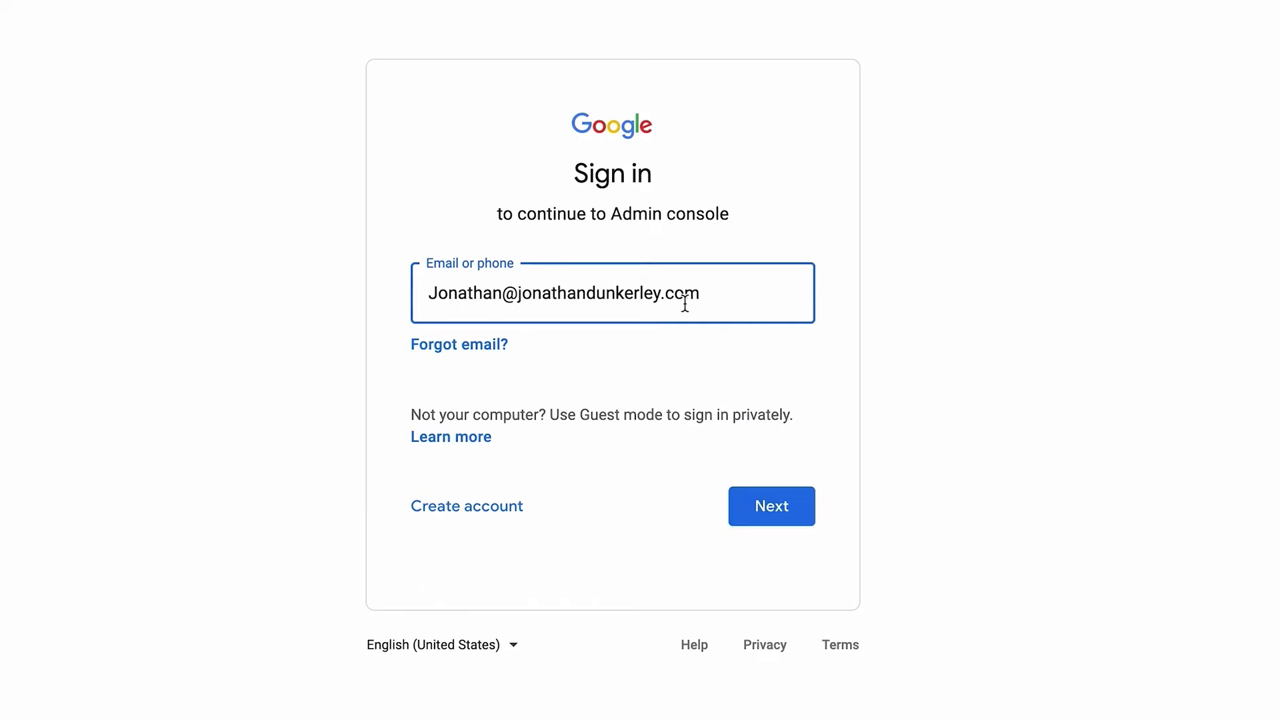
Sign in with the new address and accept the $6.00 Business Starter Flexible Plan with no promotion code
left_click(772, 505)
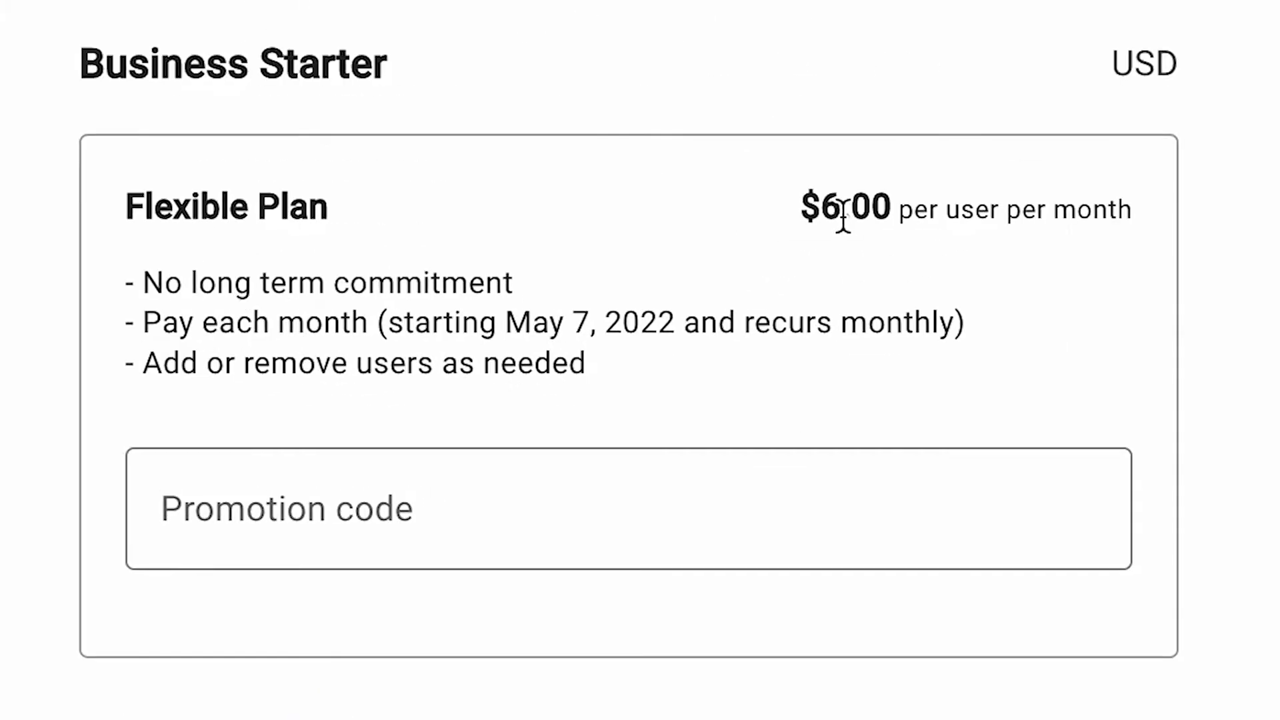
left_click(302, 513)
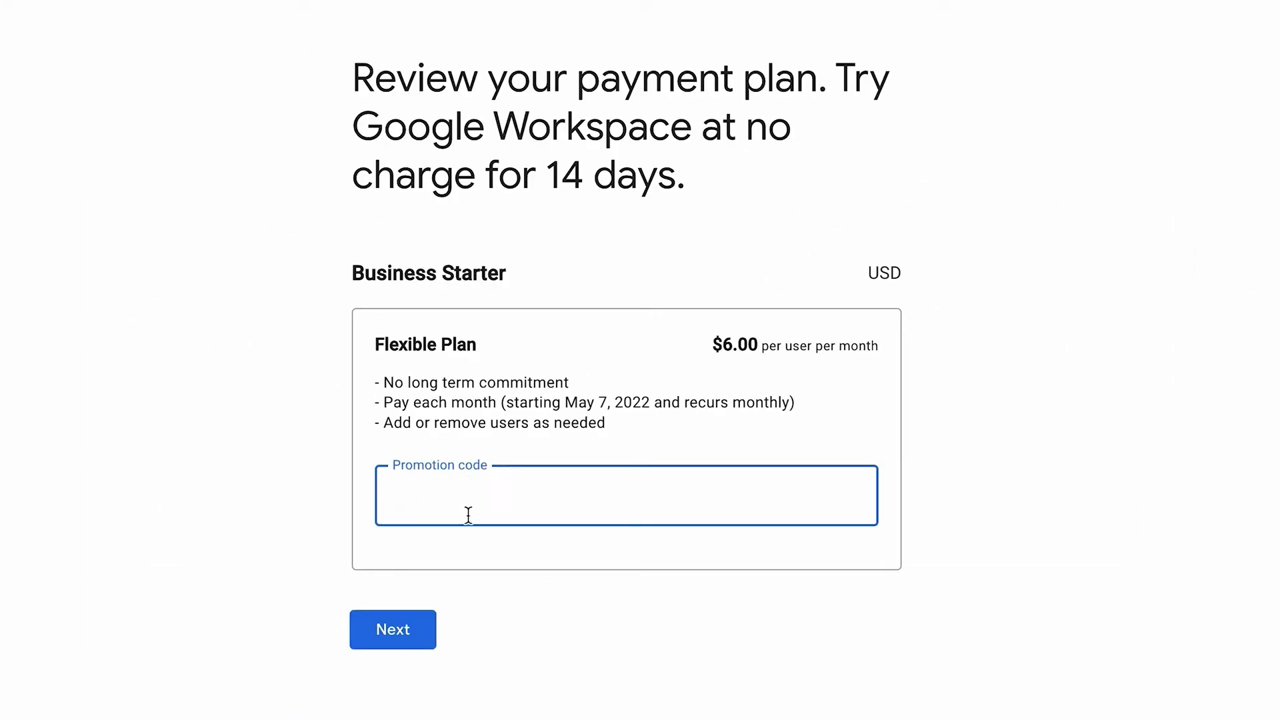
left_click(380, 632)
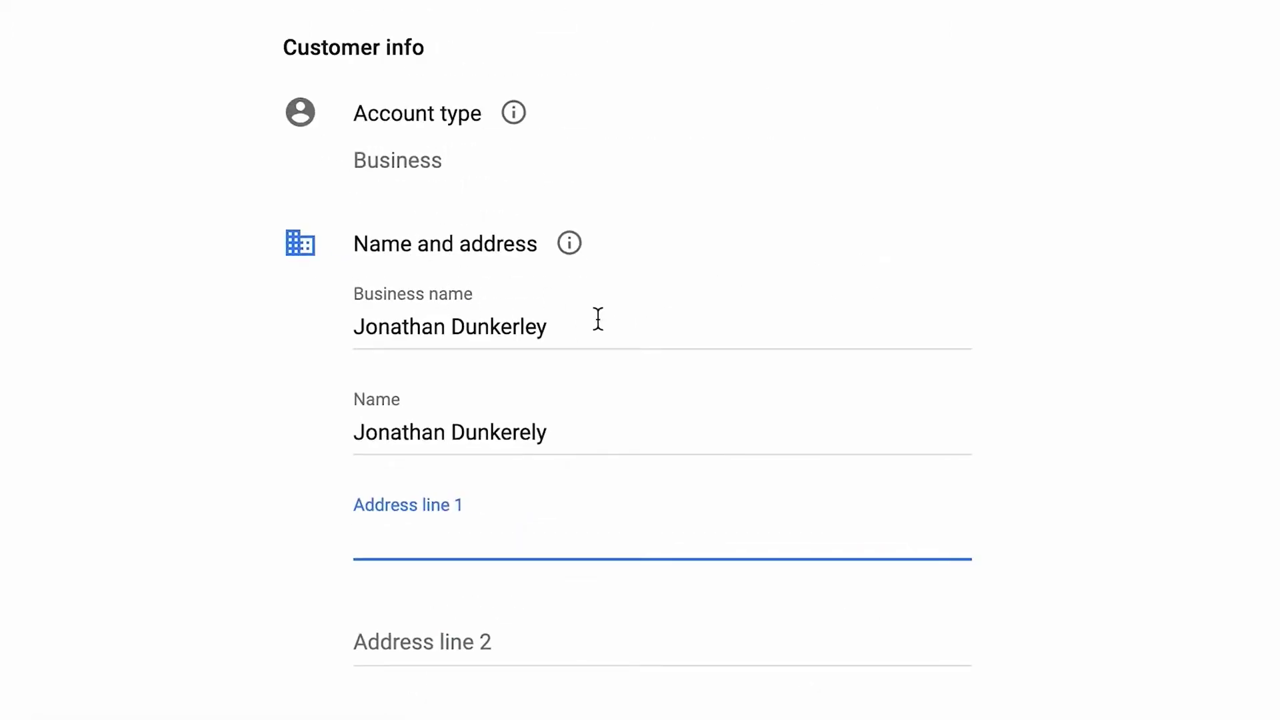
scroll(559, 378, "down", 3)
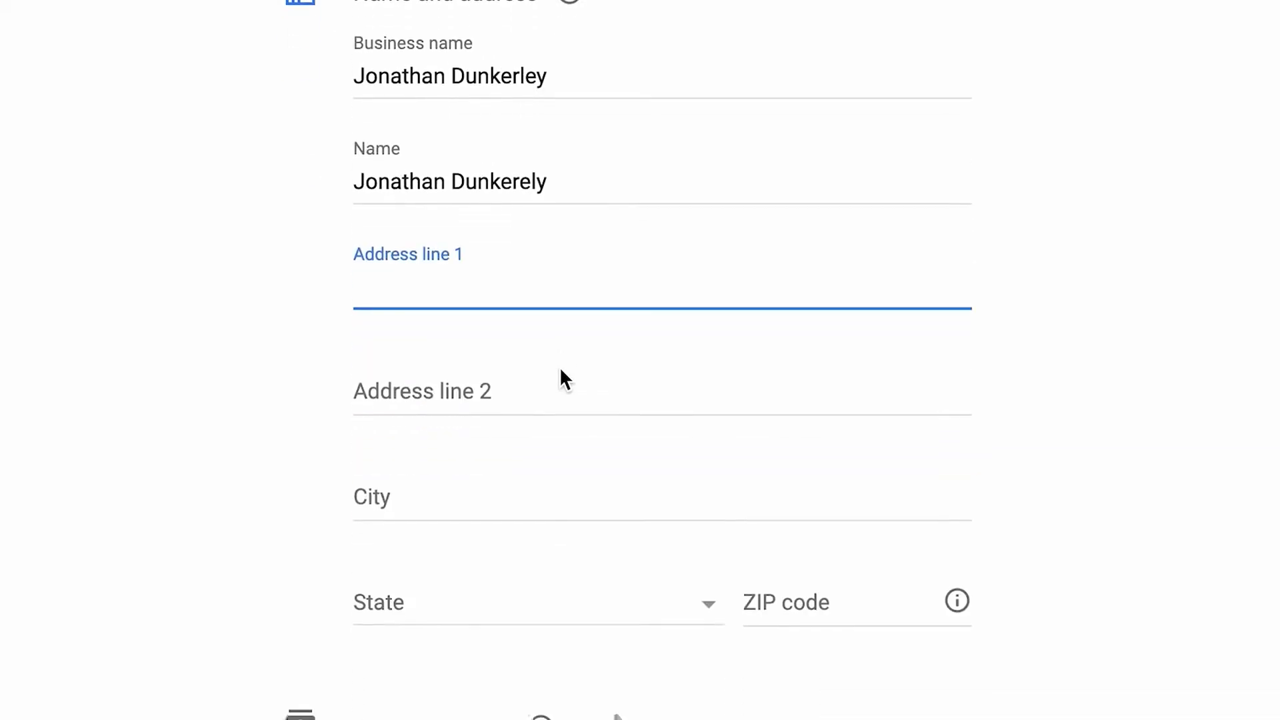
scroll(560, 378, "down", 5)
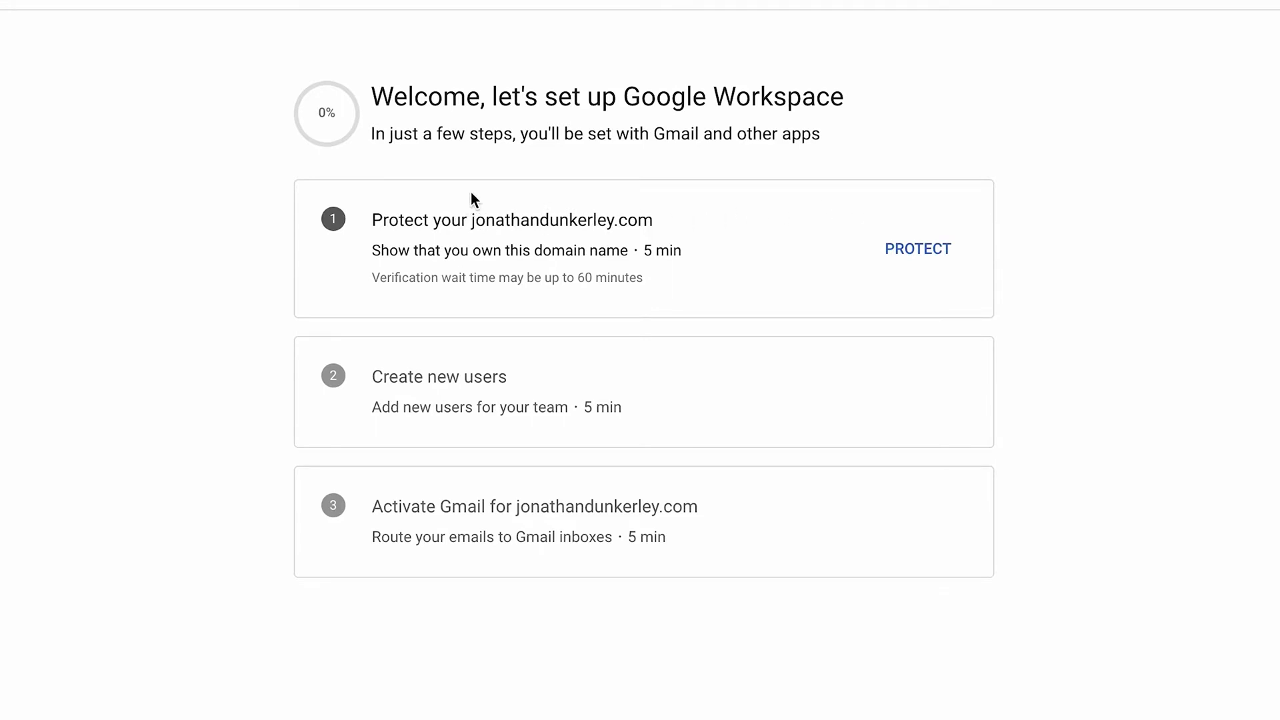
Choose PROTECT and confirm readiness to protect the domain, showing the DNS-record instructions
left_click(918, 250)
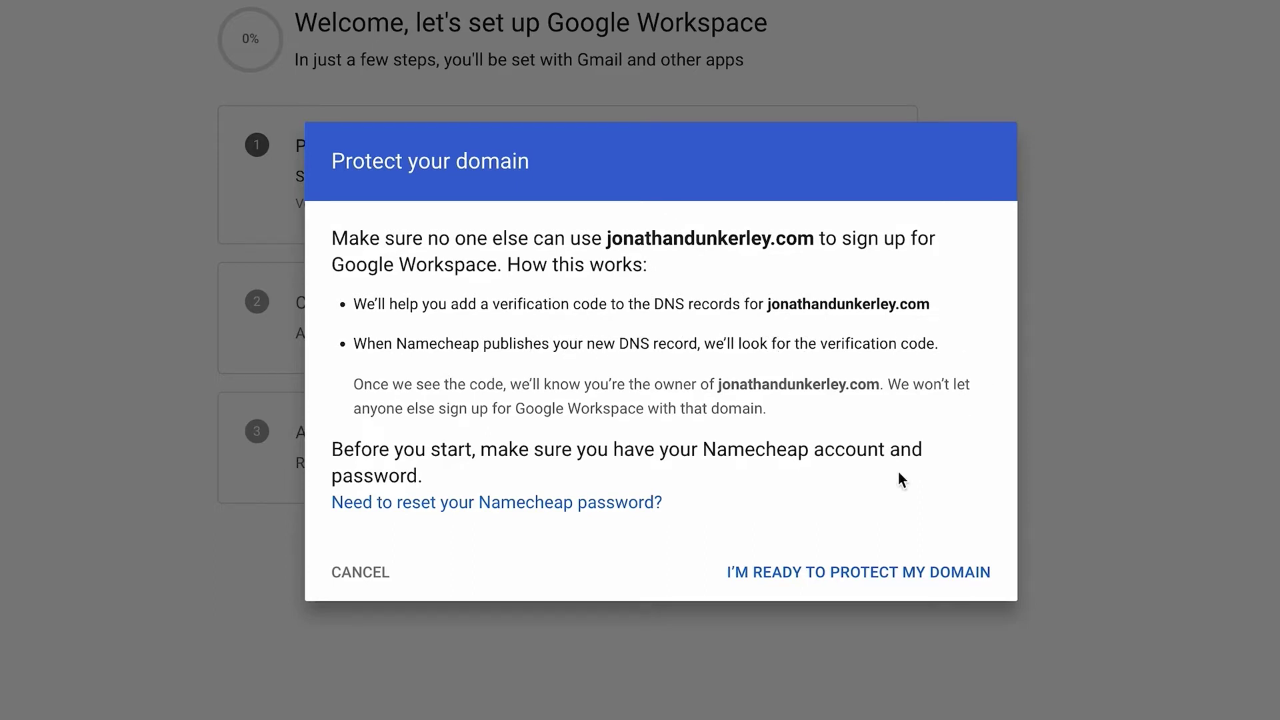
left_click(772, 581)
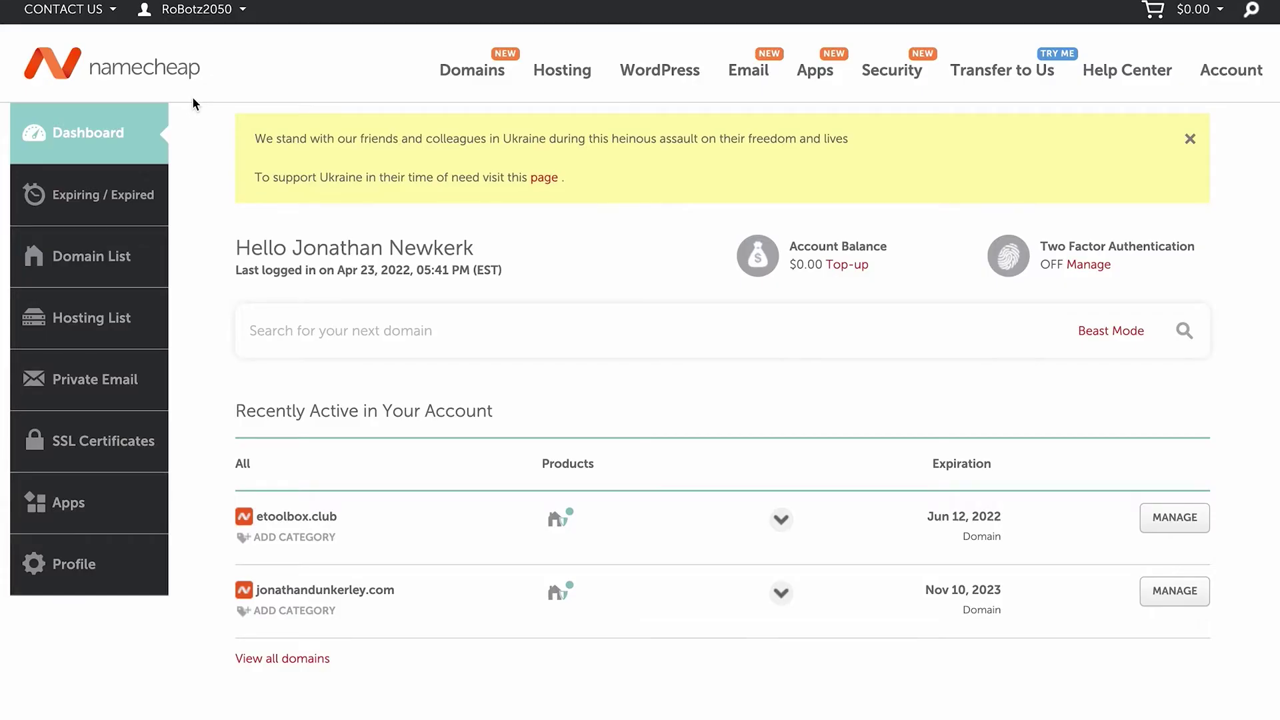
From Namecheap's Domain List, choose MANAGE for the business domain
left_click(91, 256)
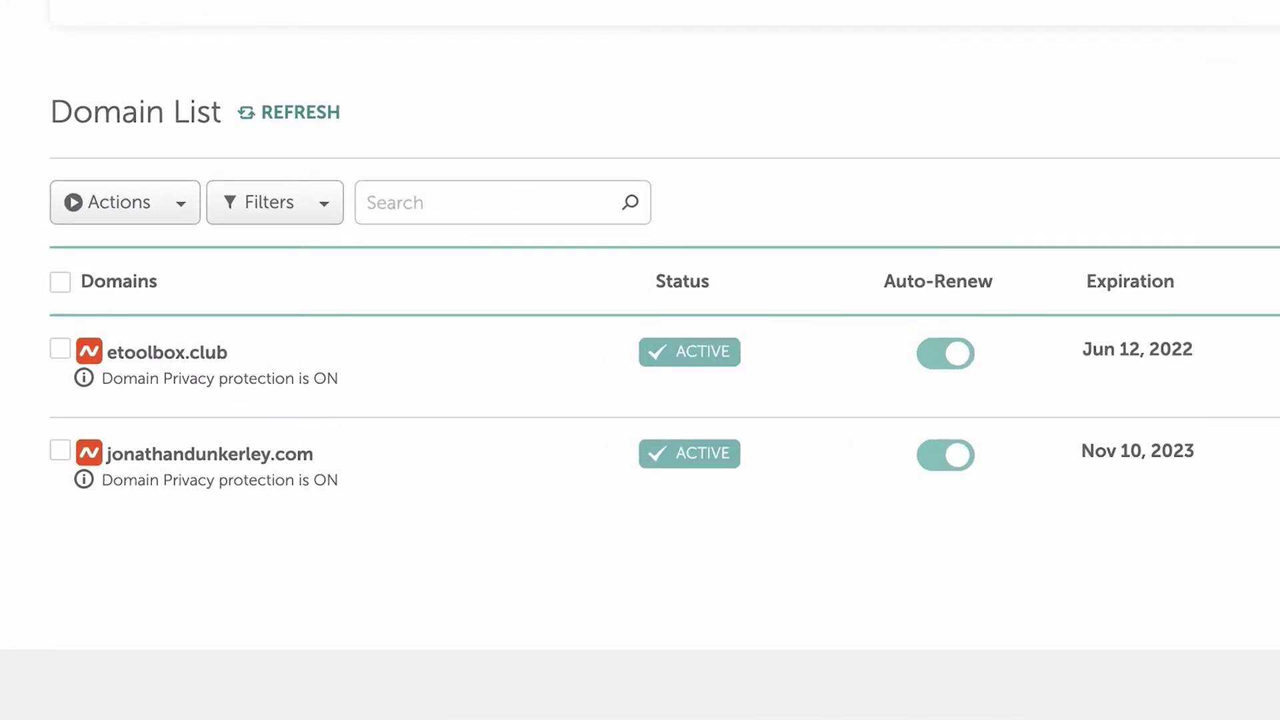
left_click(1132, 462)
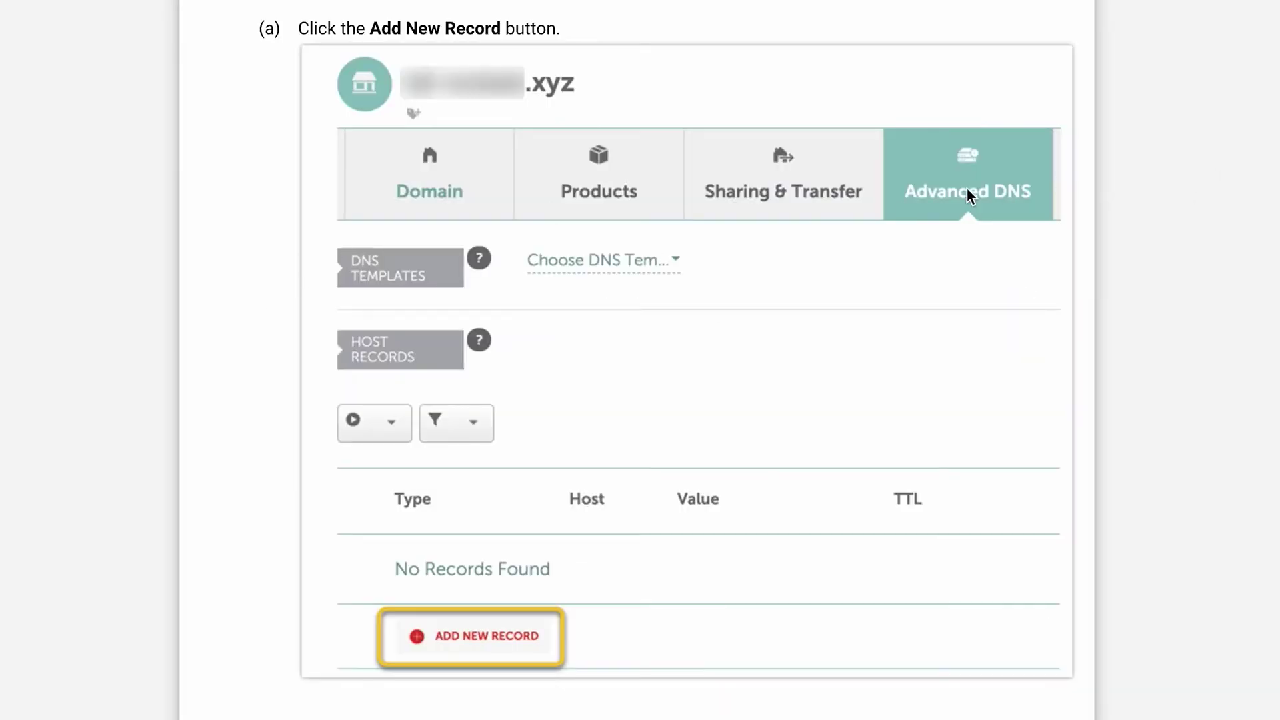
scroll(454, 535, "down", 3)
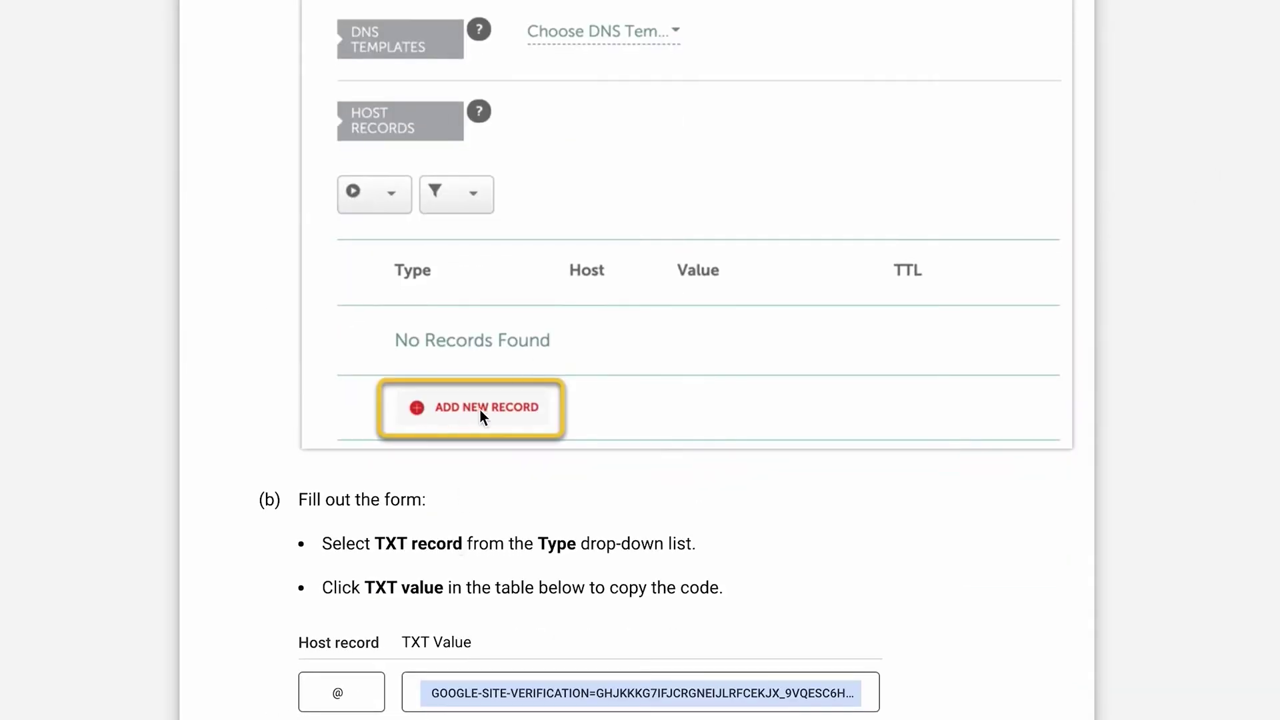
scroll(363, 509, "down", 2)
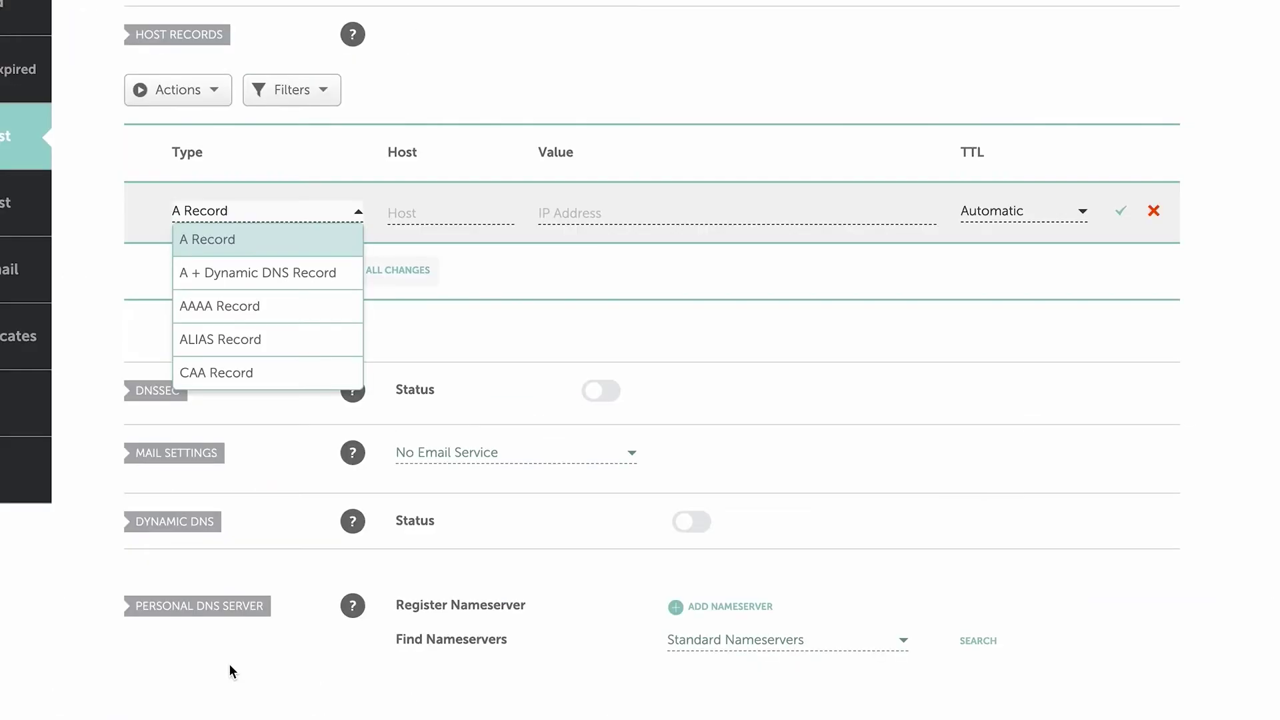
scroll(237, 320, "down", 3)
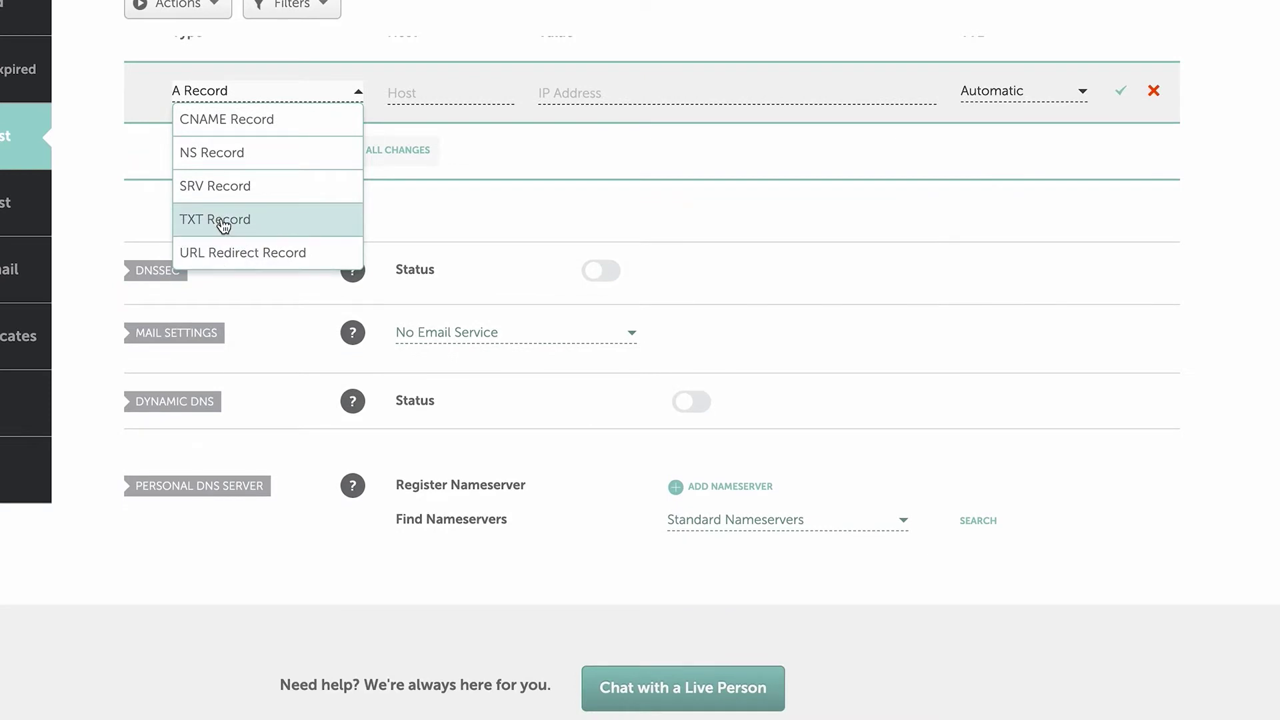
Add a TXT record for host @ with the pasted Google site verification code as its value
left_click(215, 219)
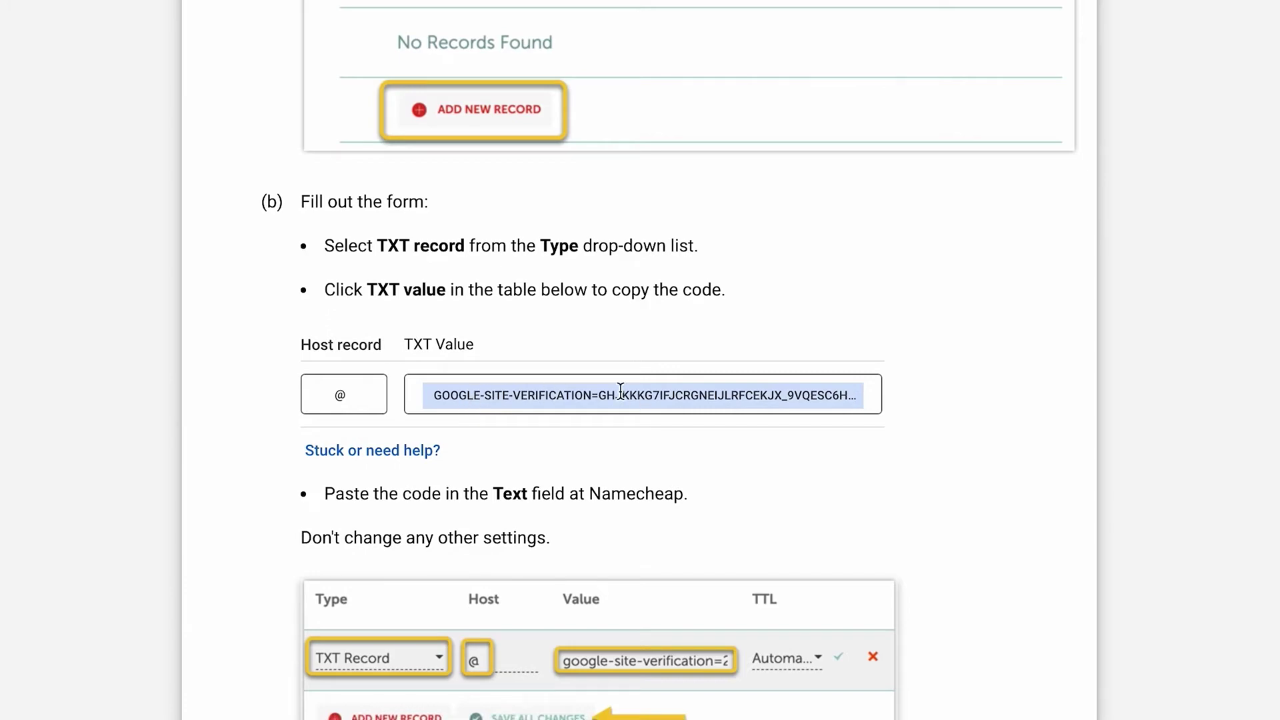
key("ctrl+Tab")
type("@")
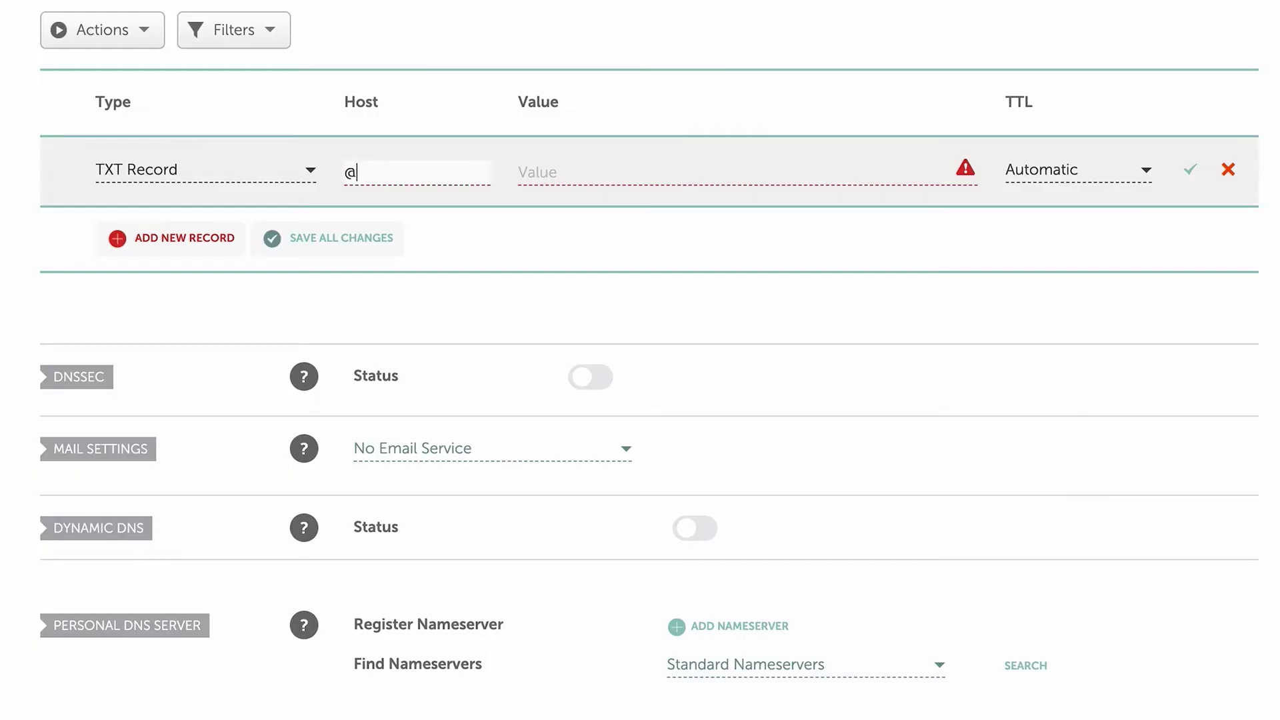
left_click(565, 176)
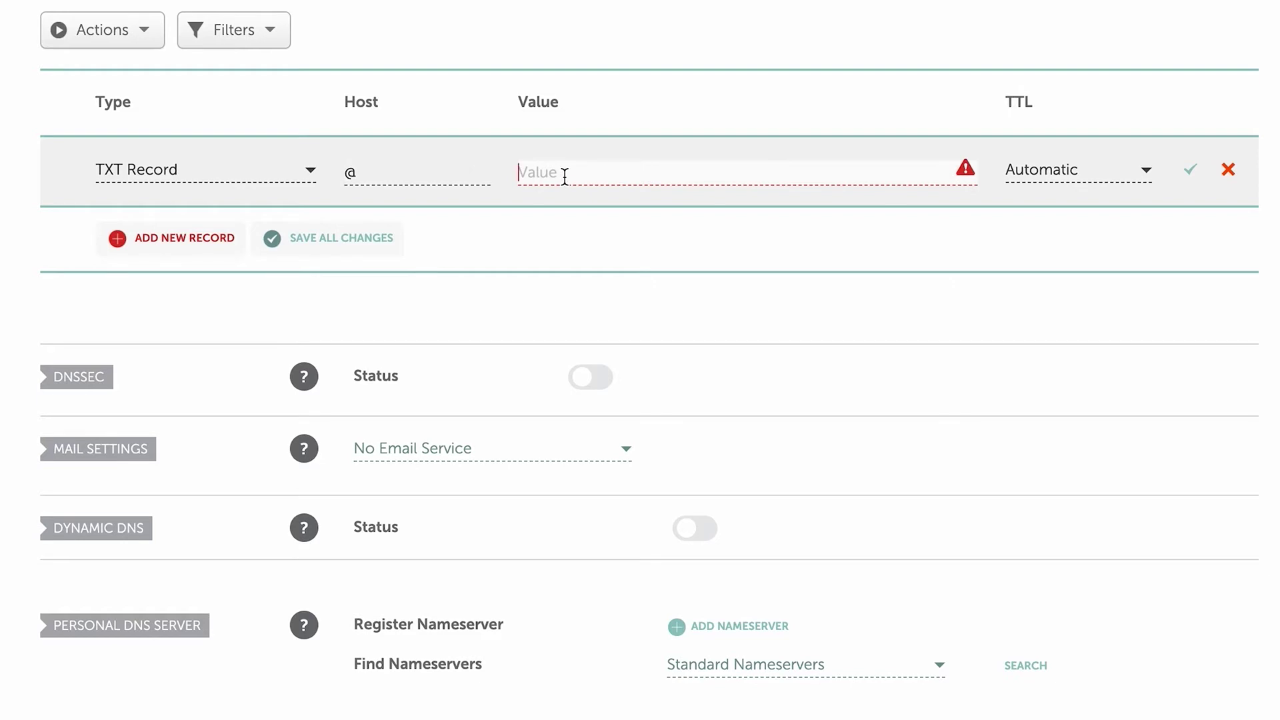
key("ctrl+v")
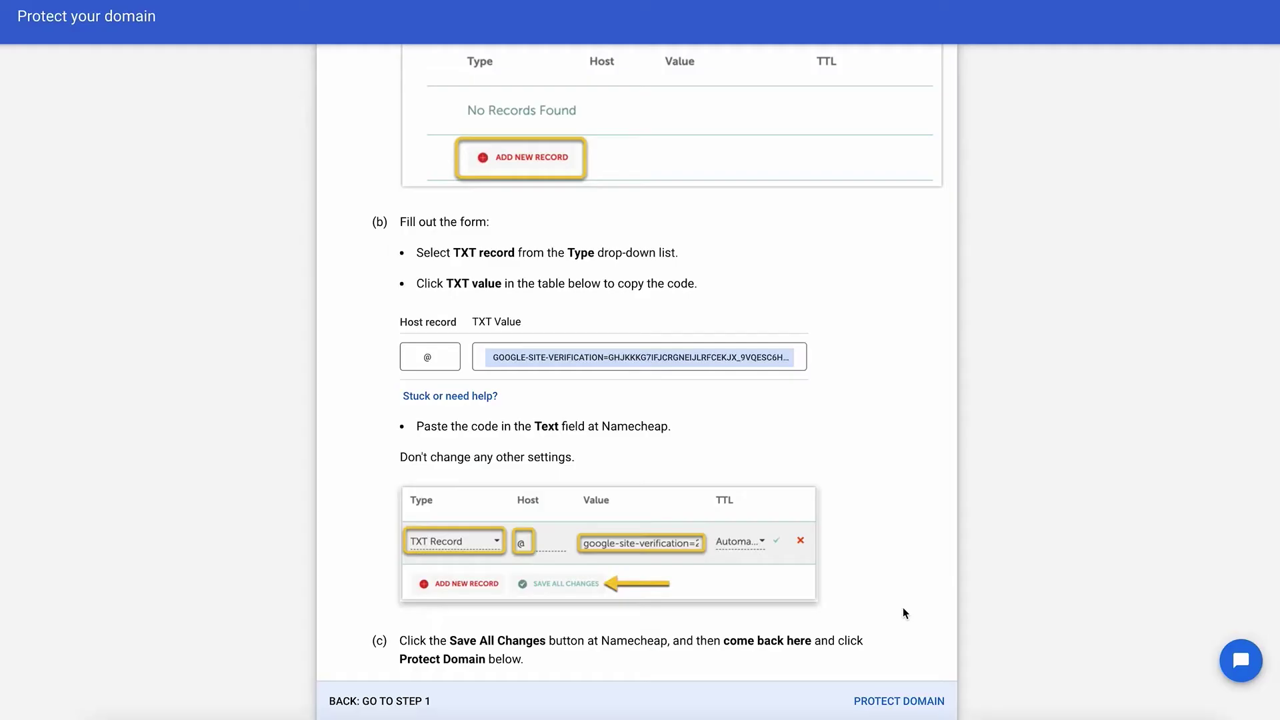
Run Protect Domain so Google checks the verification record and verifies the domain
left_click(909, 704)
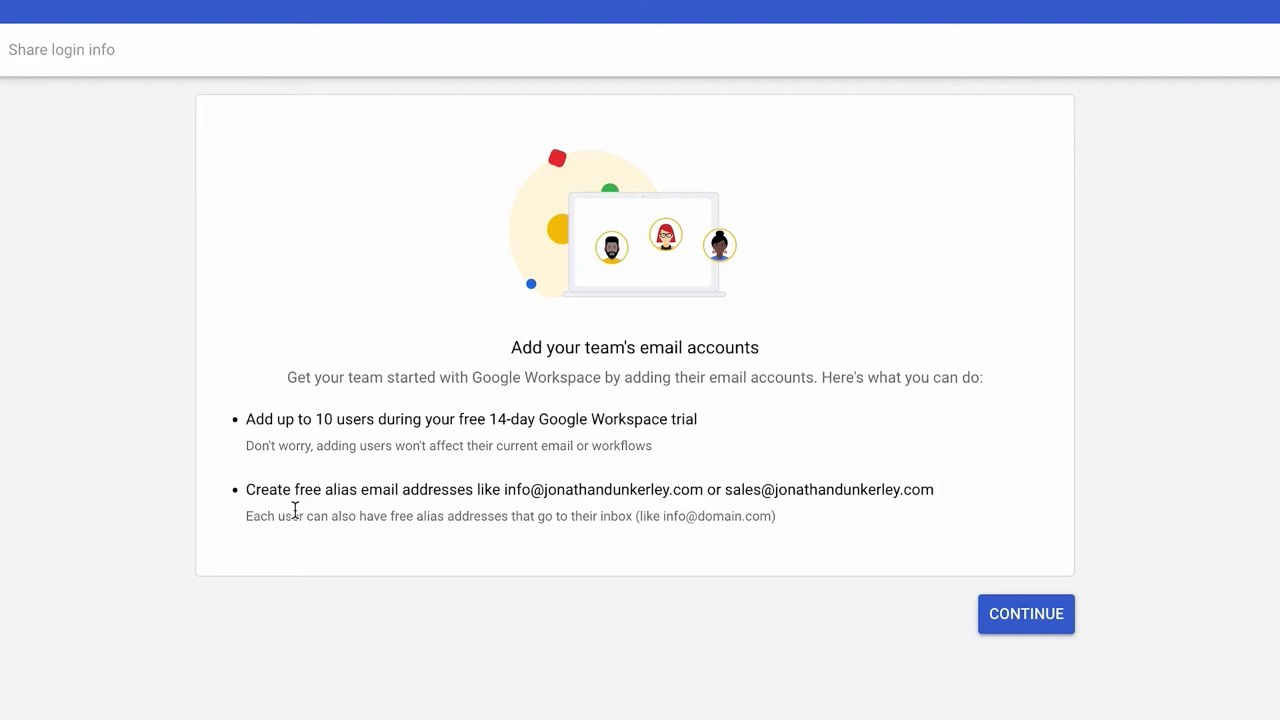
Continue past adding users and confirm I'm Ready to Activate Gmail in the Set up Gmail dialog
left_click(1026, 620)
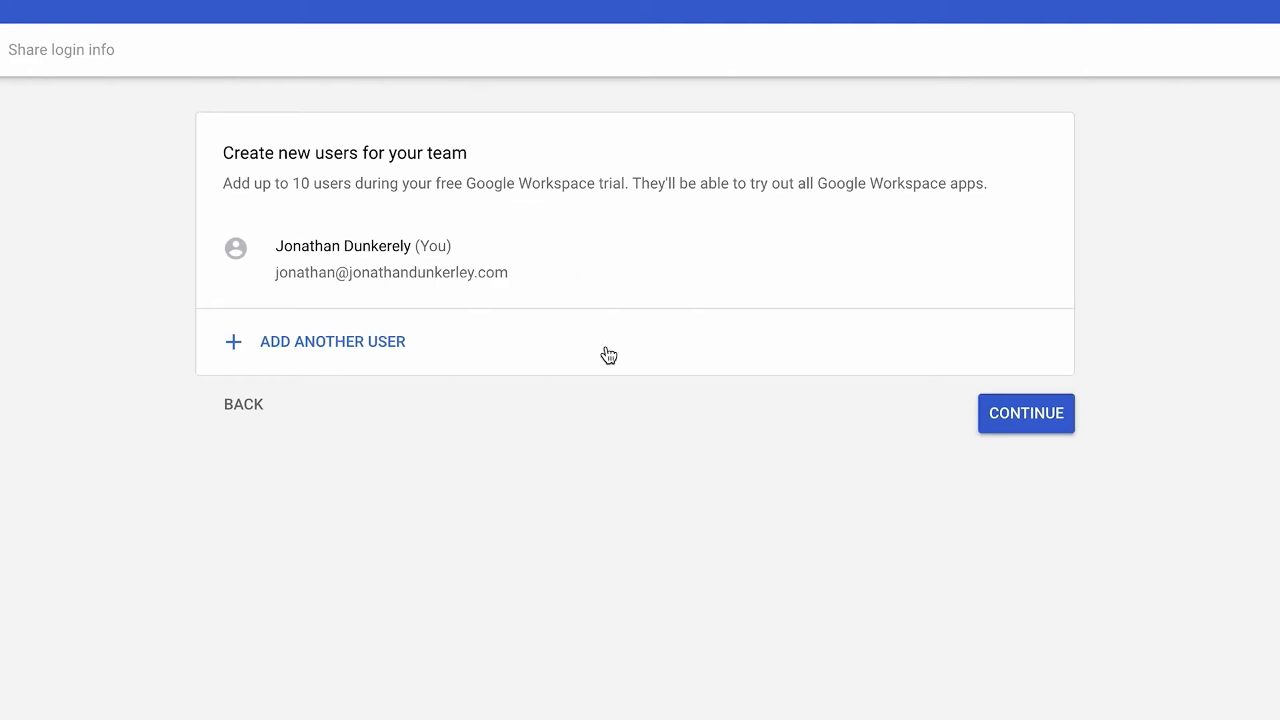
left_click(1014, 426)
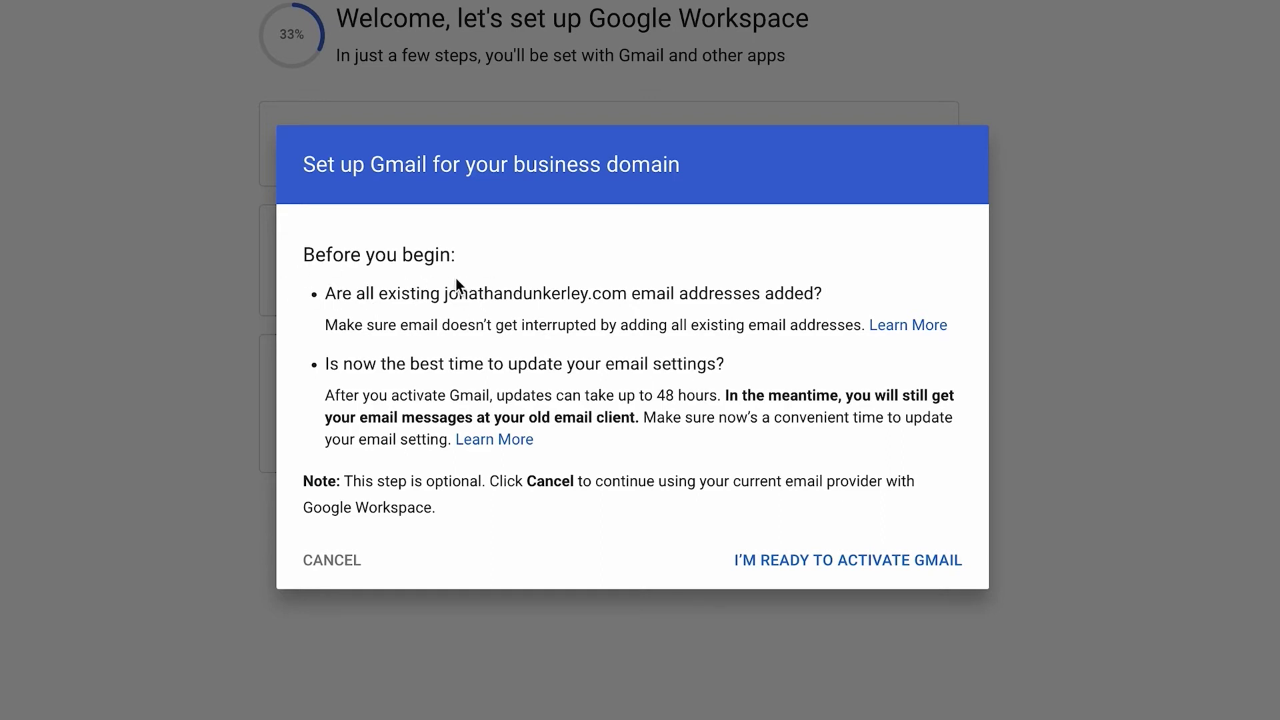
left_click(858, 568)
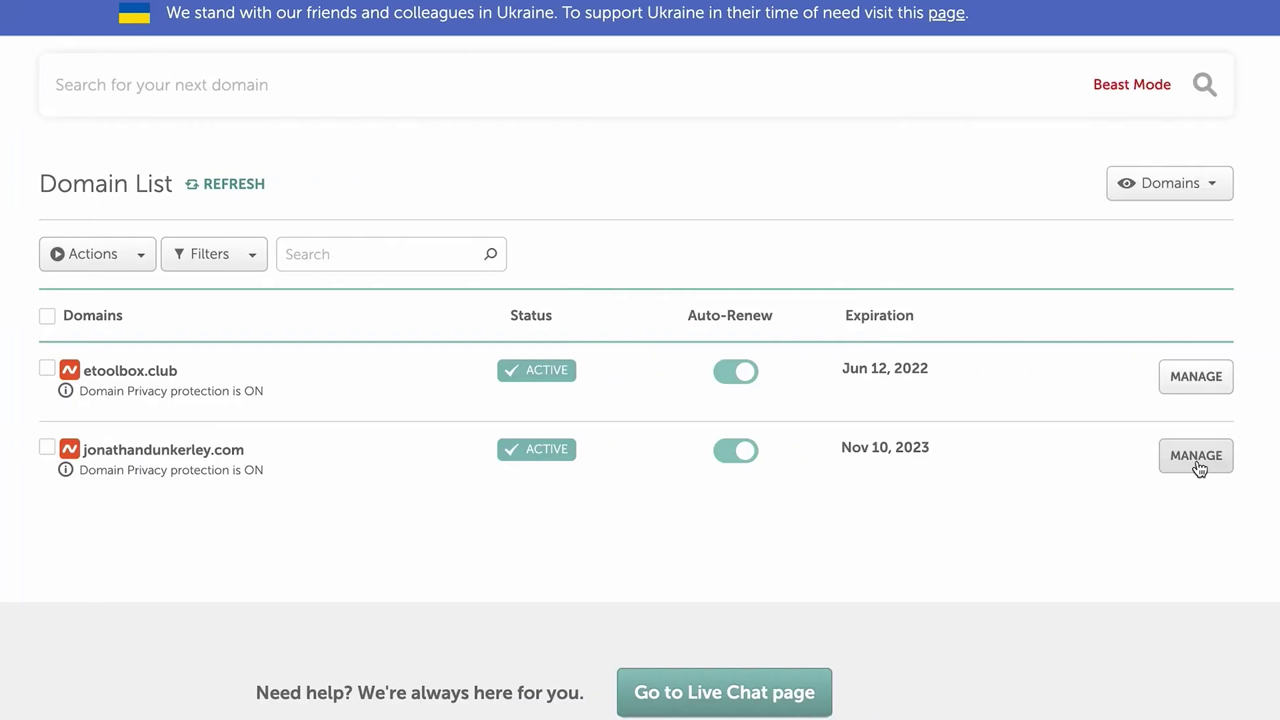
Set the domain's Mail Settings to Gmail in Advanced DNS and save the changes
left_click(1198, 465)
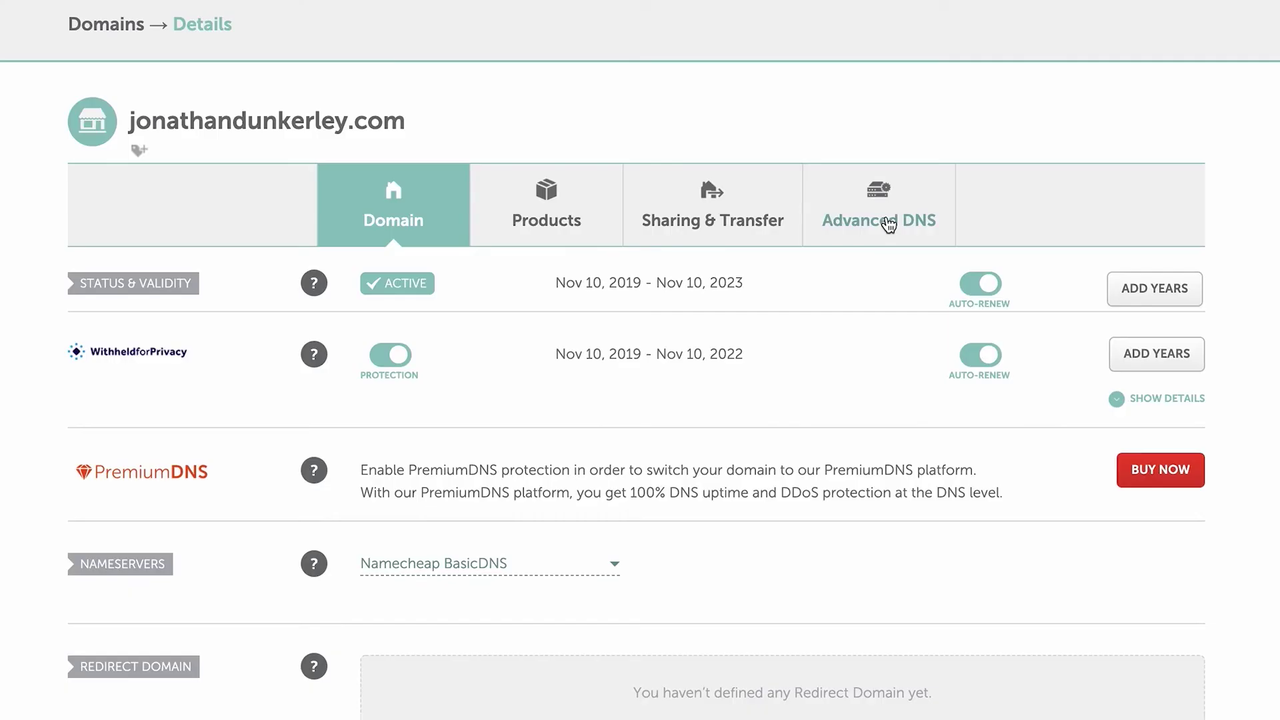
left_click(889, 224)
mouse_move(297, 391)
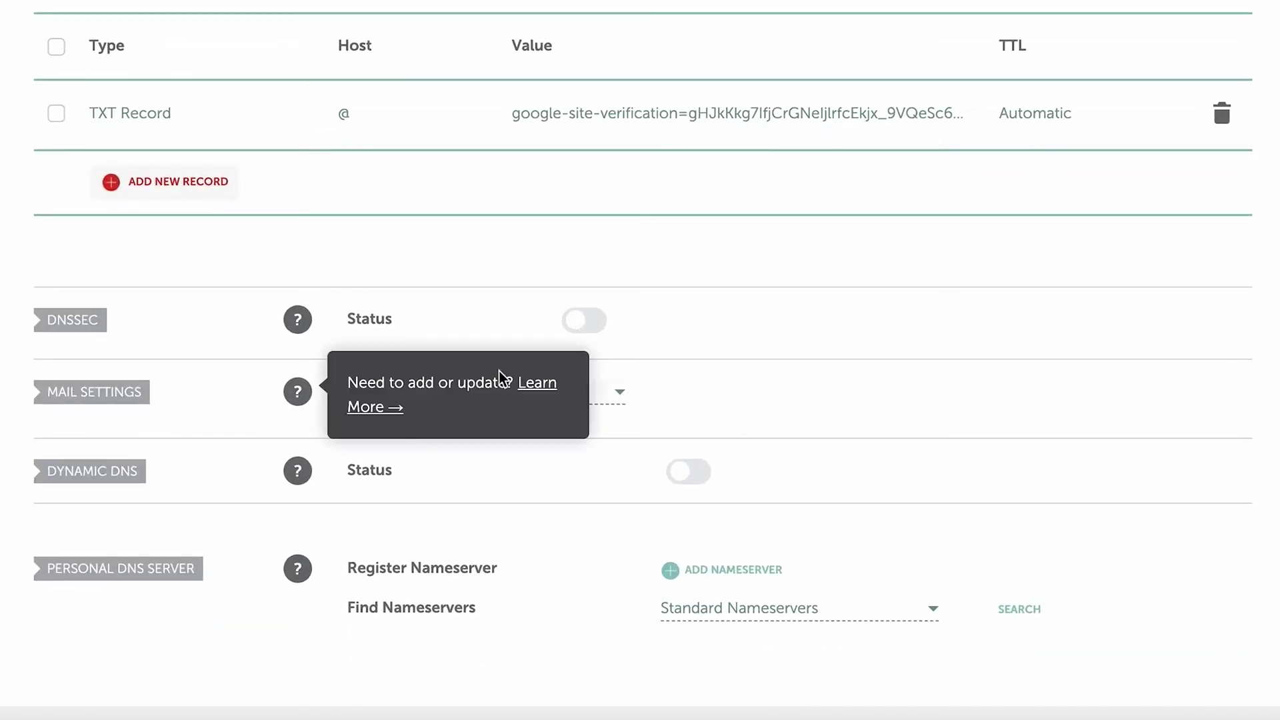
left_click(480, 392)
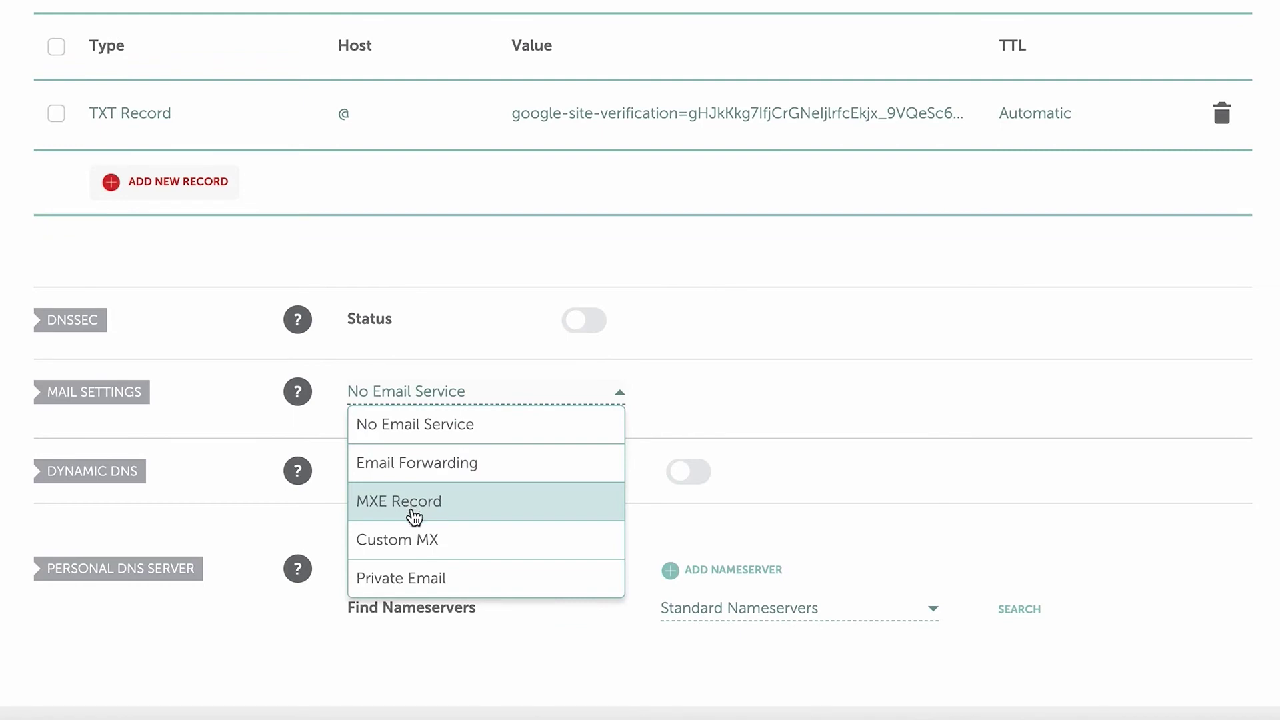
scroll(415, 515, "down", 1)
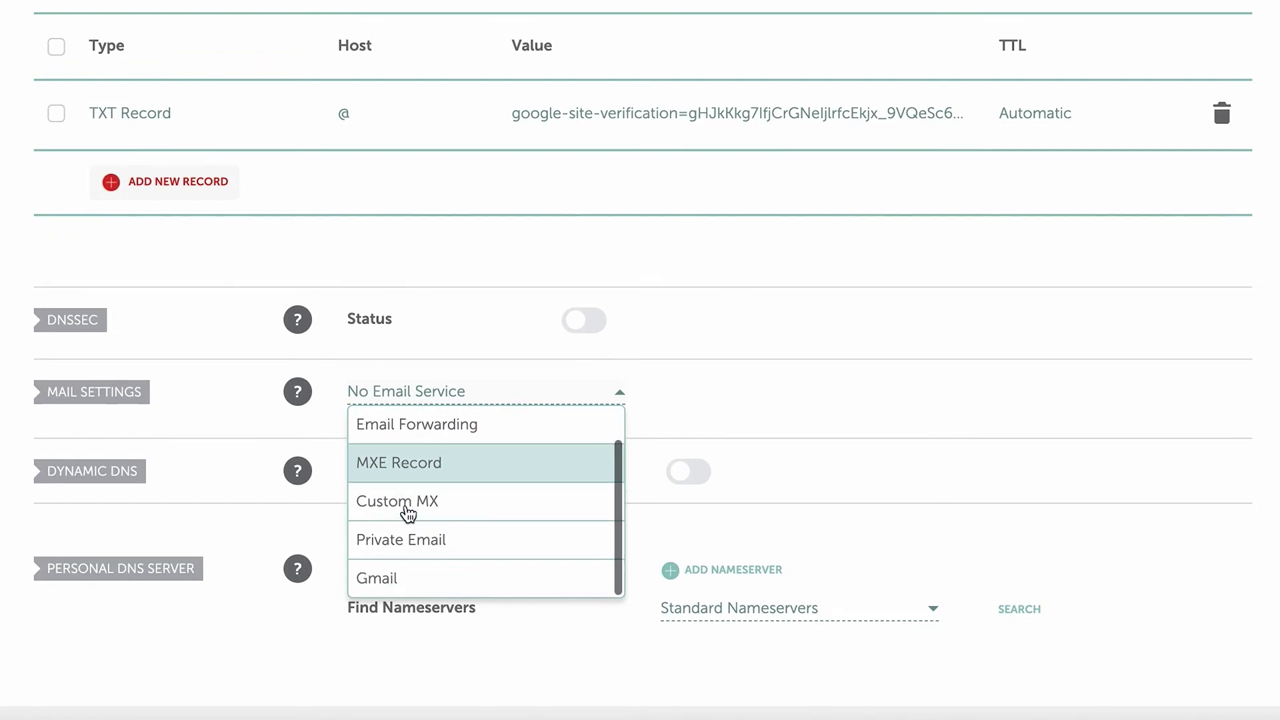
left_click(401, 583)
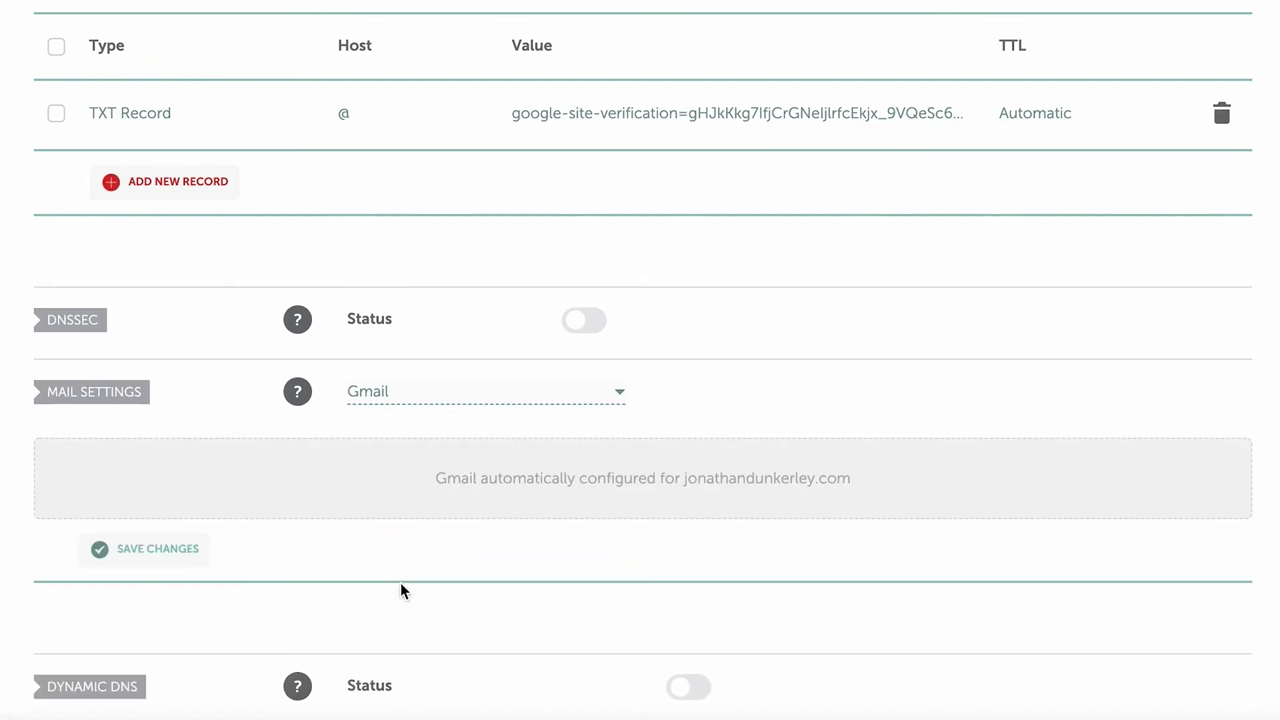
scroll(401, 584, "down", 1)
left_click(186, 474)
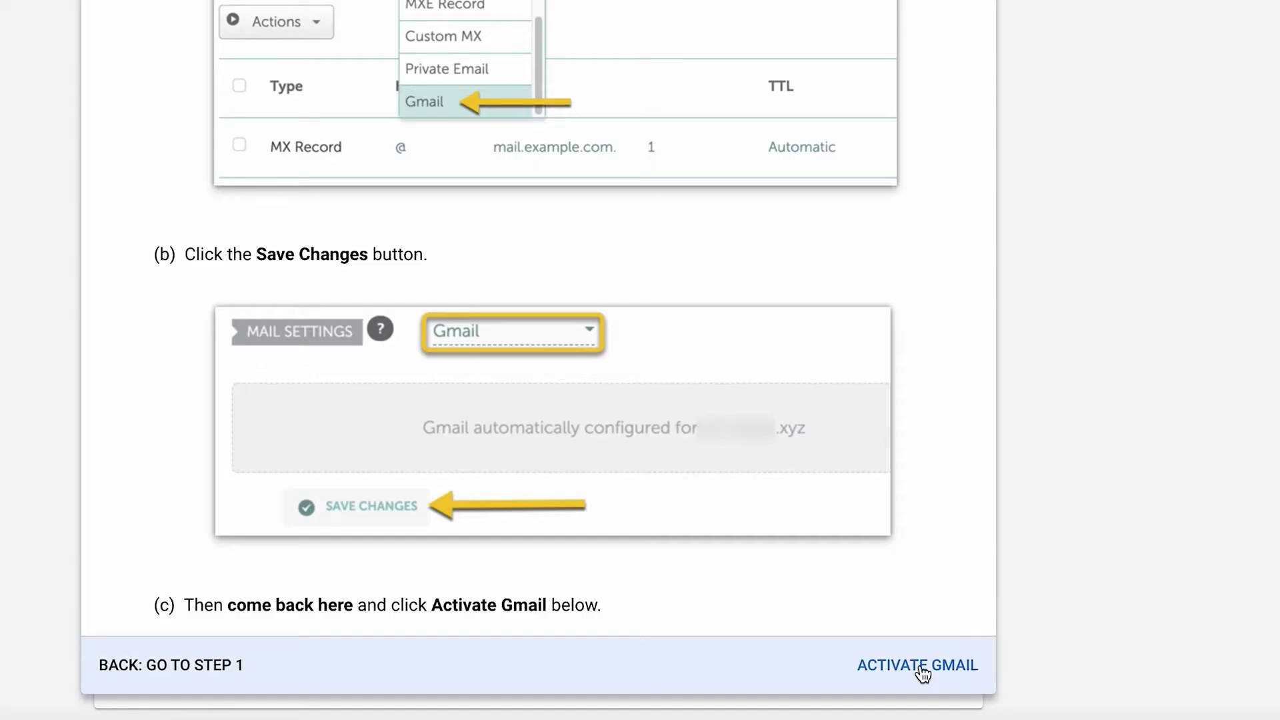
Activate Gmail after the MX record check passes and finish the activation step
left_click(923, 671)
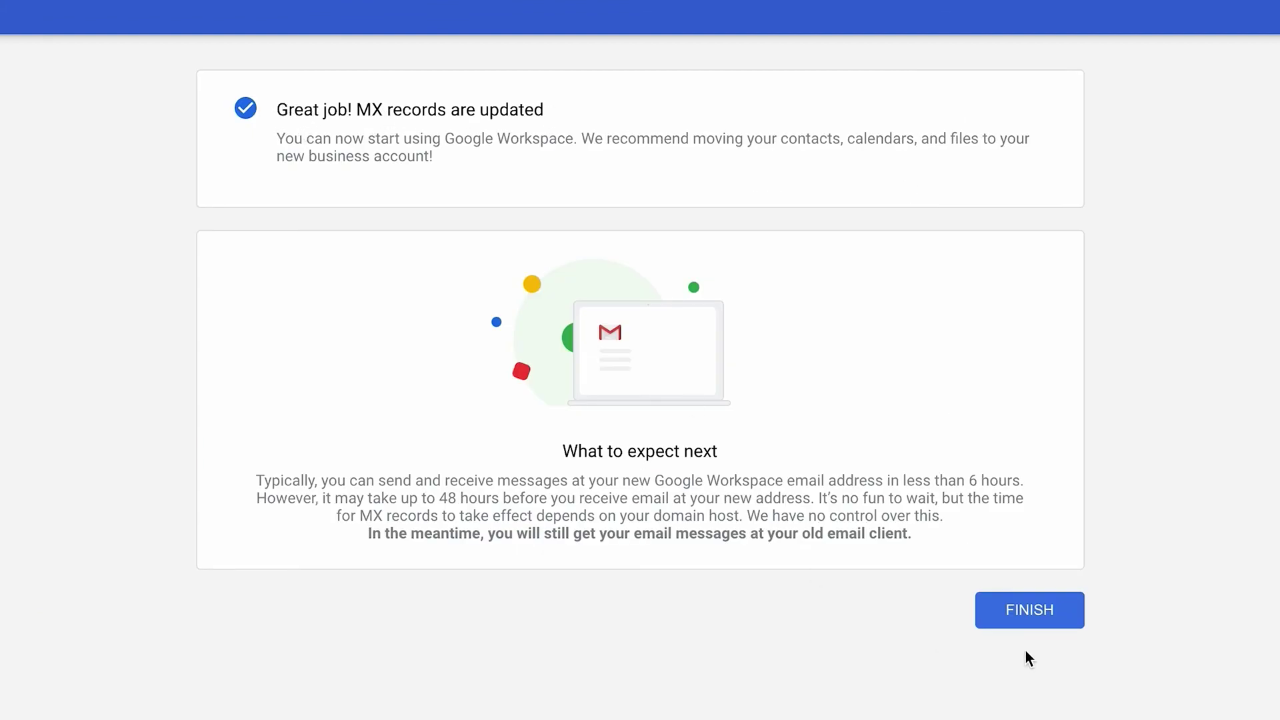
left_click(1047, 619)
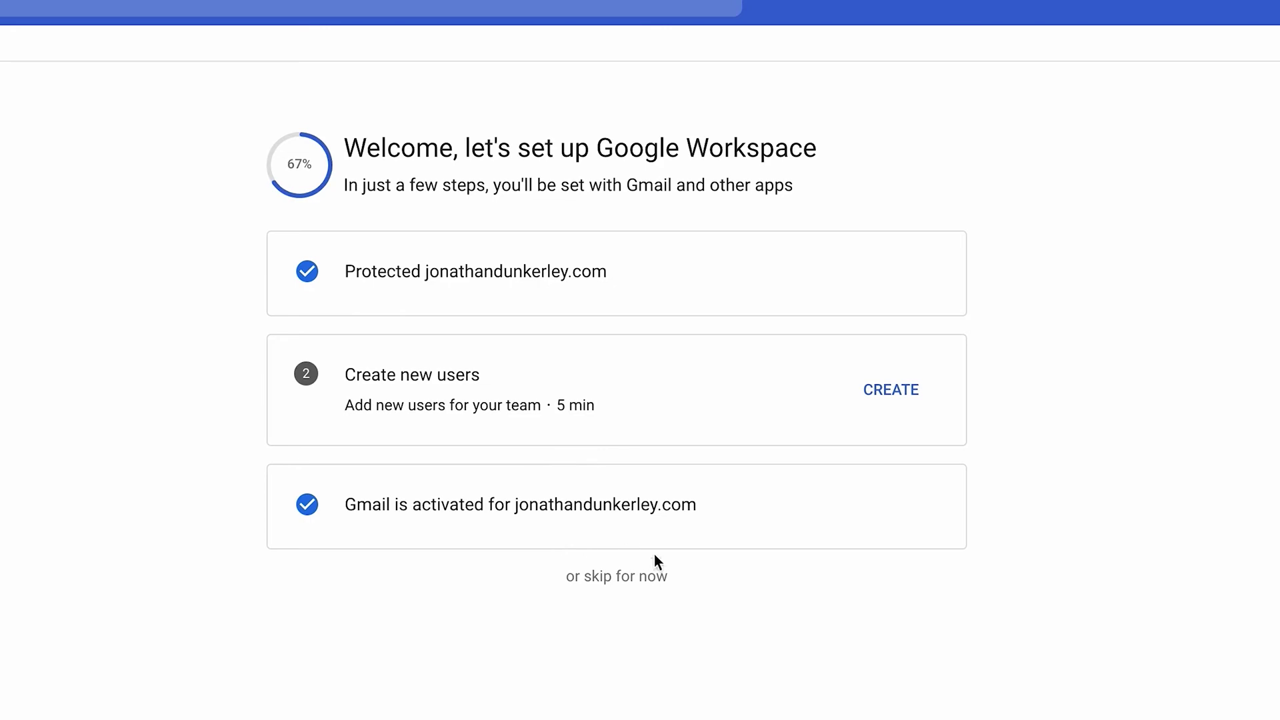
Skip creating users, launch Gmail from the apps grid and dismiss its welcome prompt
left_click(634, 588)
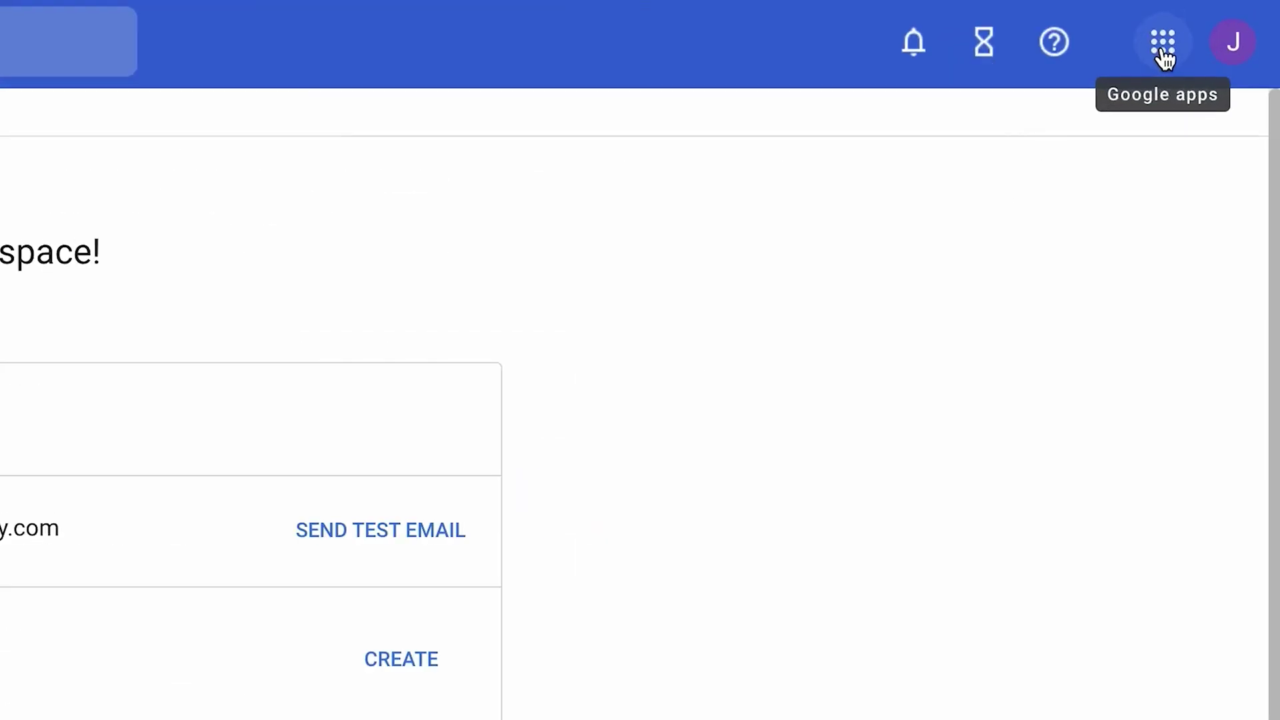
left_click(1162, 42)
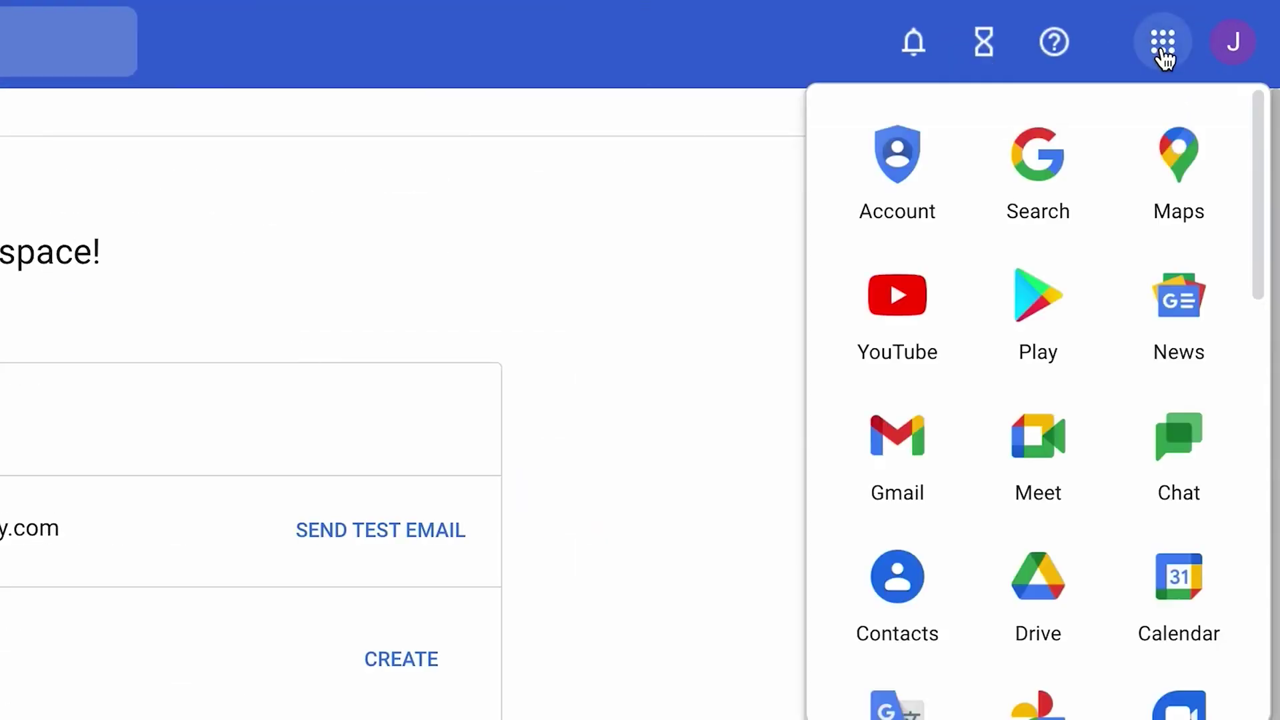
left_click(887, 464)
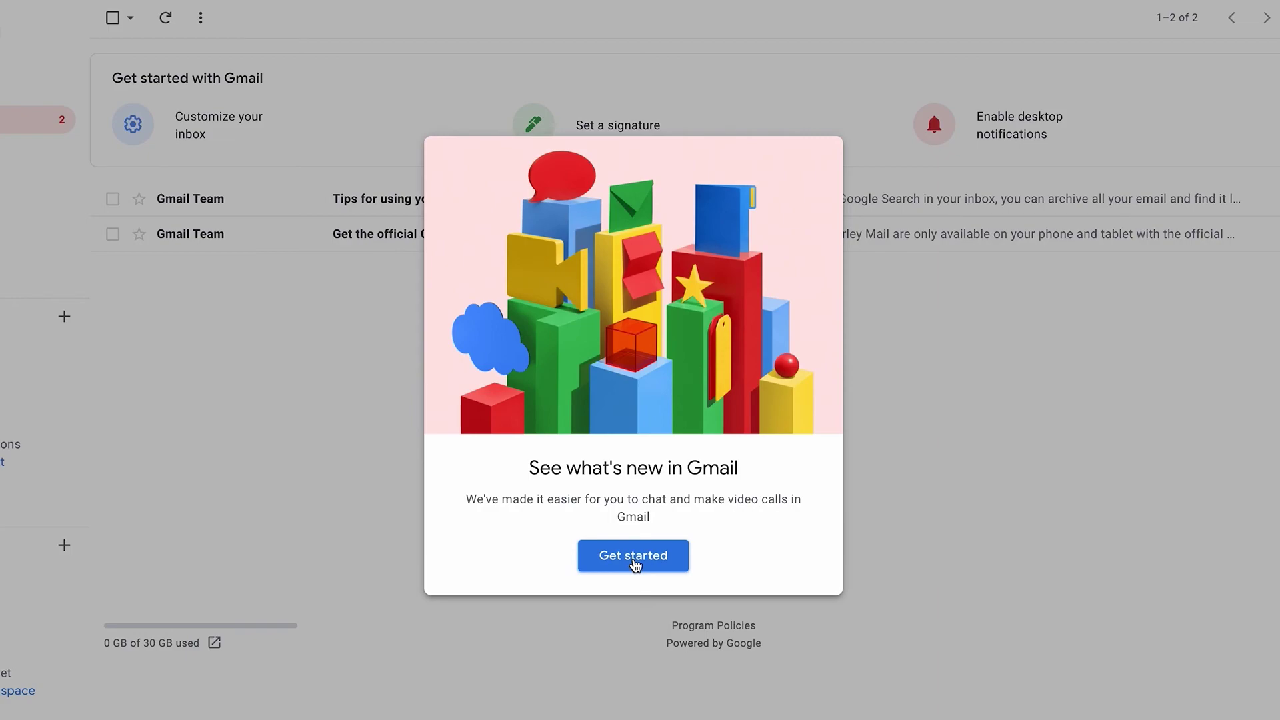
left_click(634, 560)
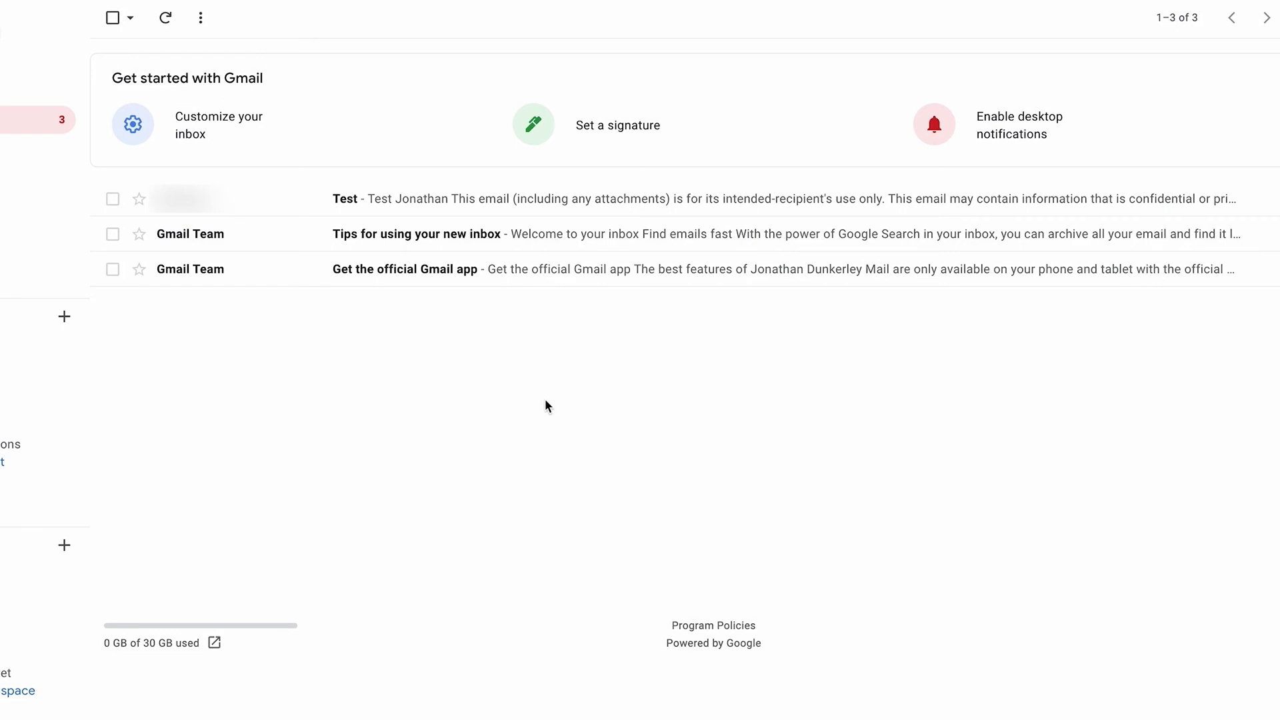
mouse_move(345, 198)
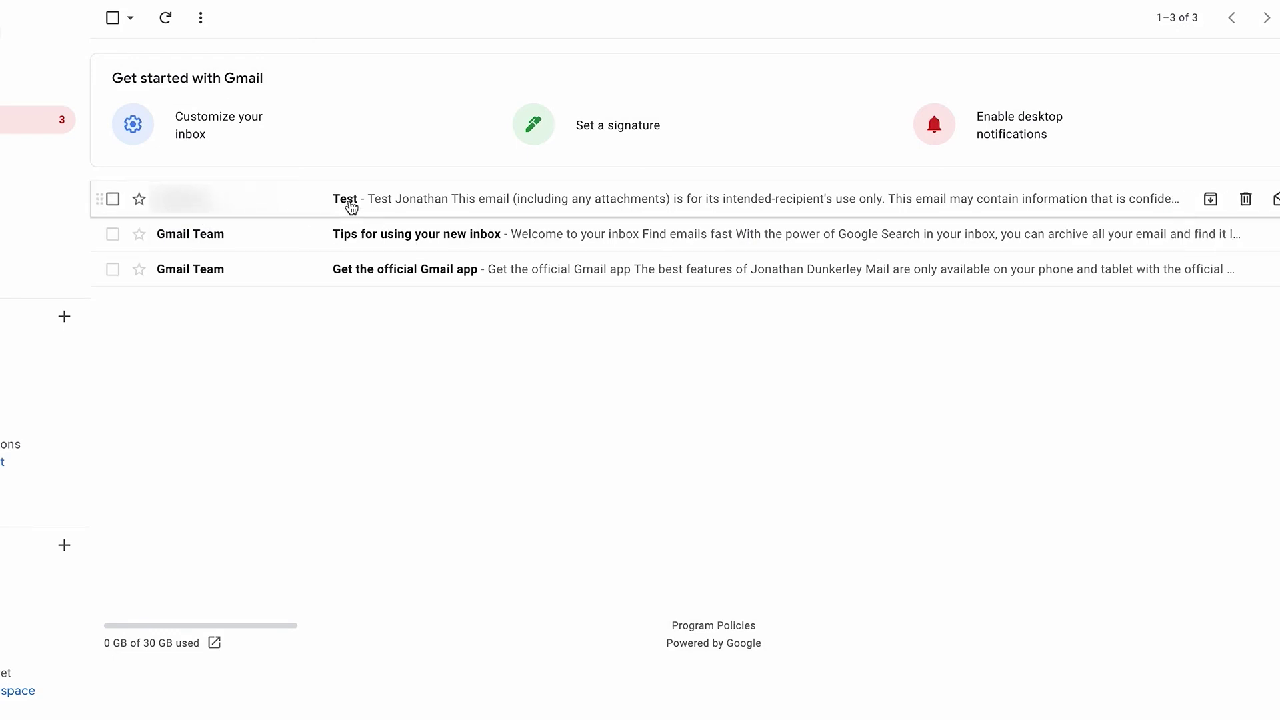
View the received Test email in the business inbox
left_click(350, 204)
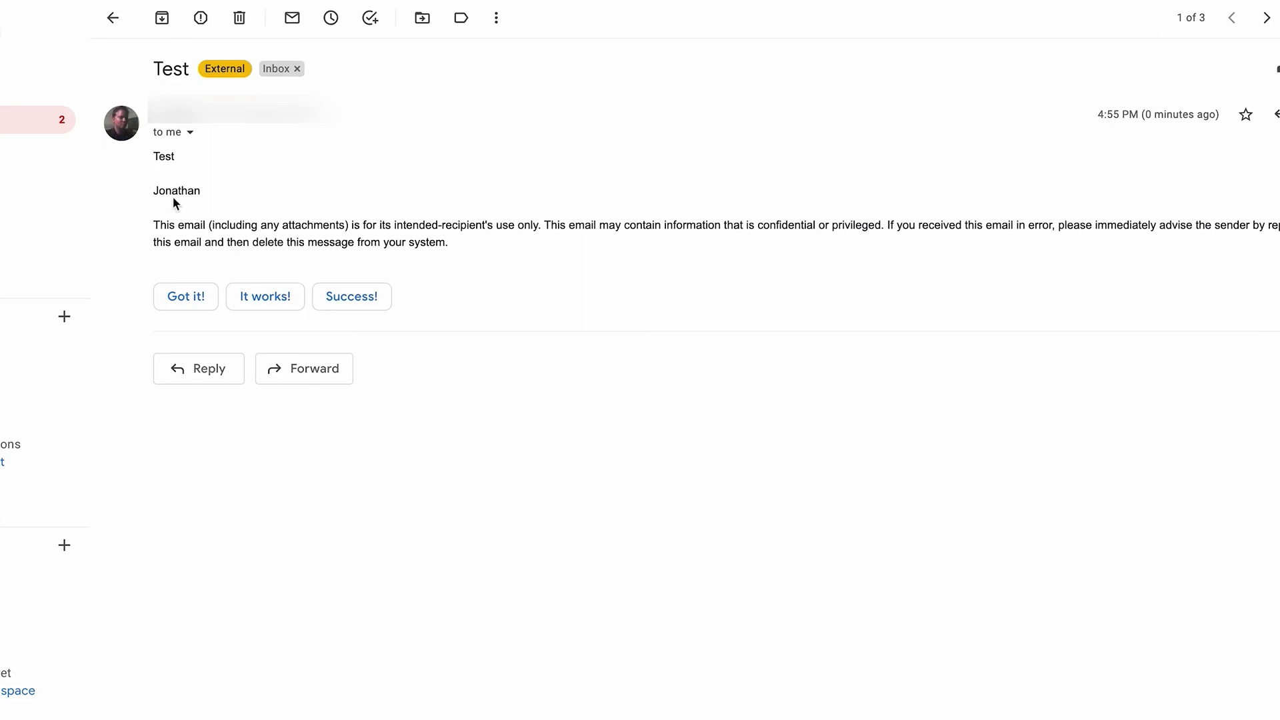